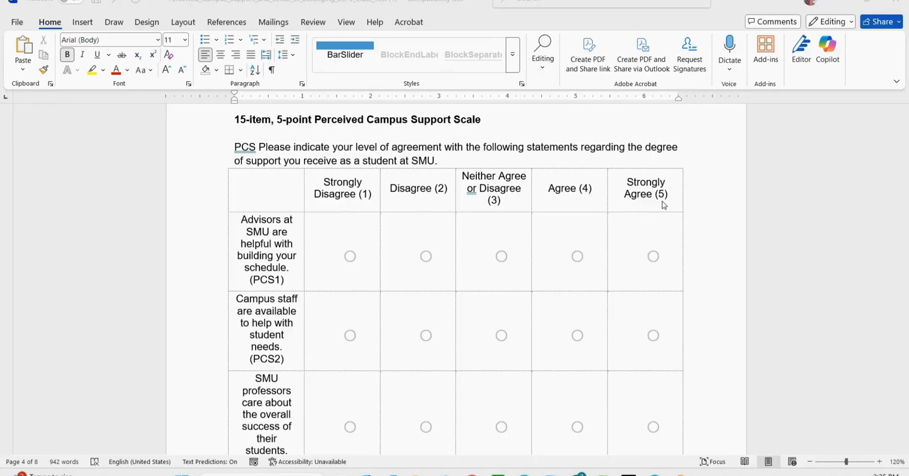
Look through the survey from the Perceived Campus Support Scale to the Sense of Belonging Scale
scroll(538, 328, down, 15)
scroll(538, 324, down, 15)
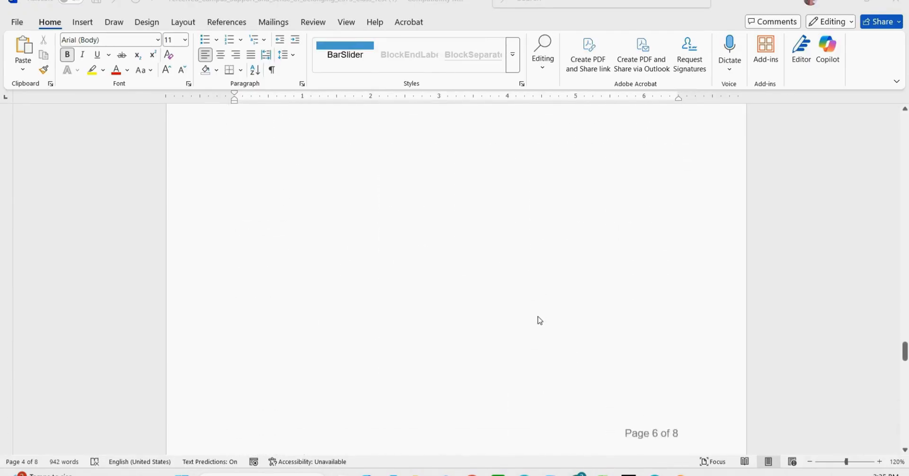
scroll(539, 320, down, 9)
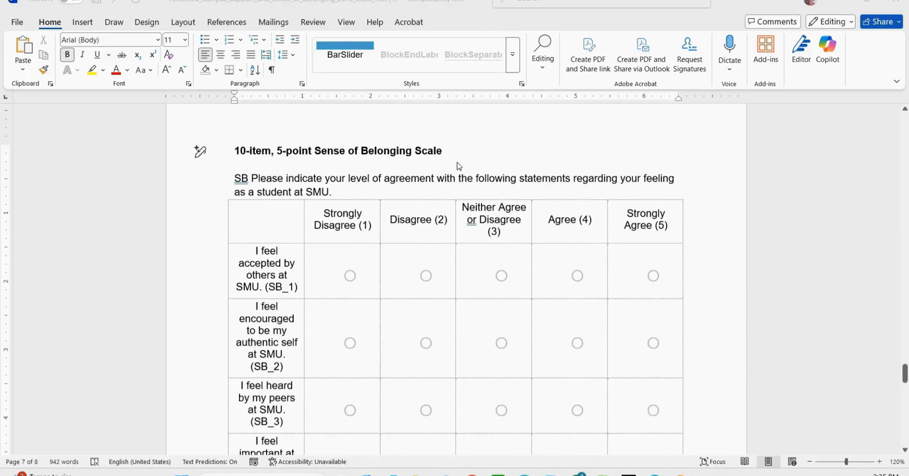
scroll(391, 247, down, 1)
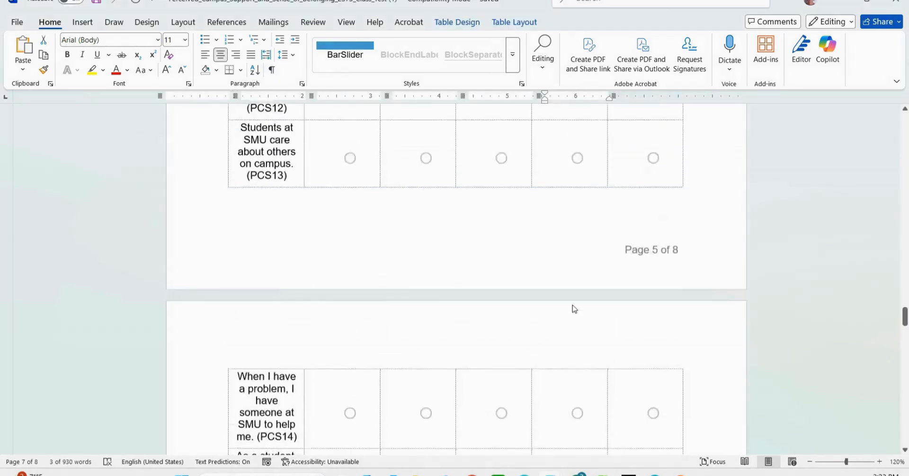
Go back to the demographics block and examine how the ethnicity, gender and age questions are coded
scroll(574, 308, up, 15)
scroll(575, 309, up, 20)
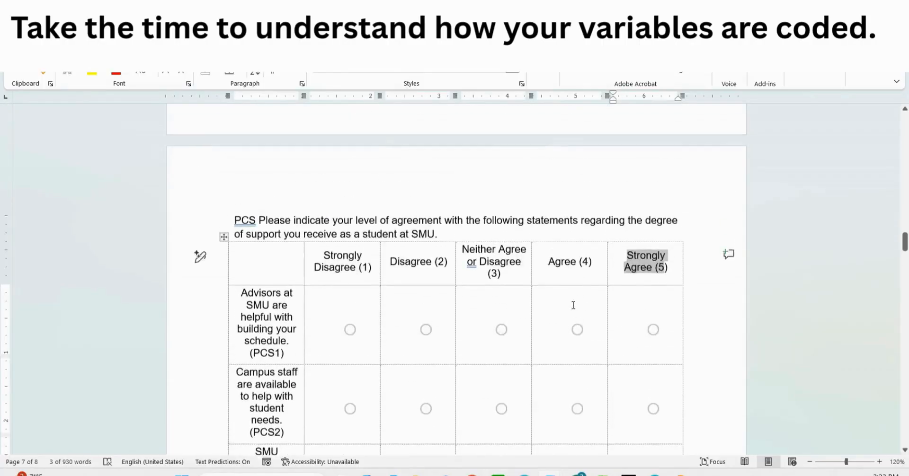
scroll(574, 309, up, 9)
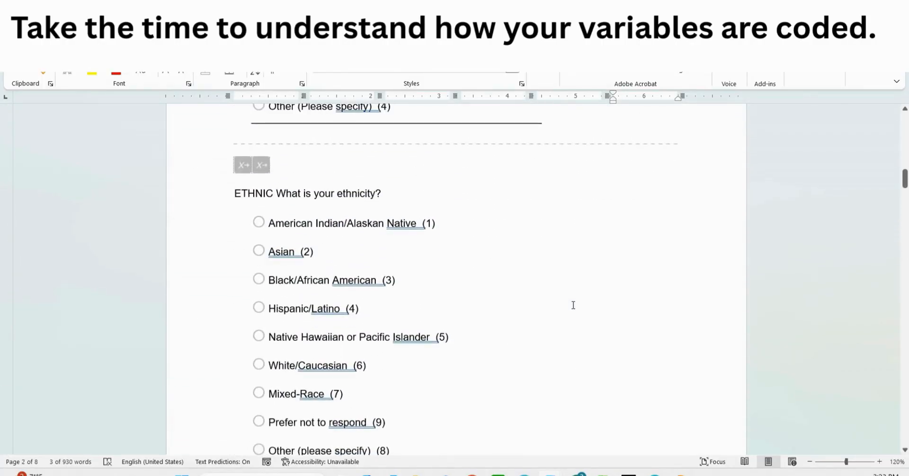
scroll(574, 307, down, 3)
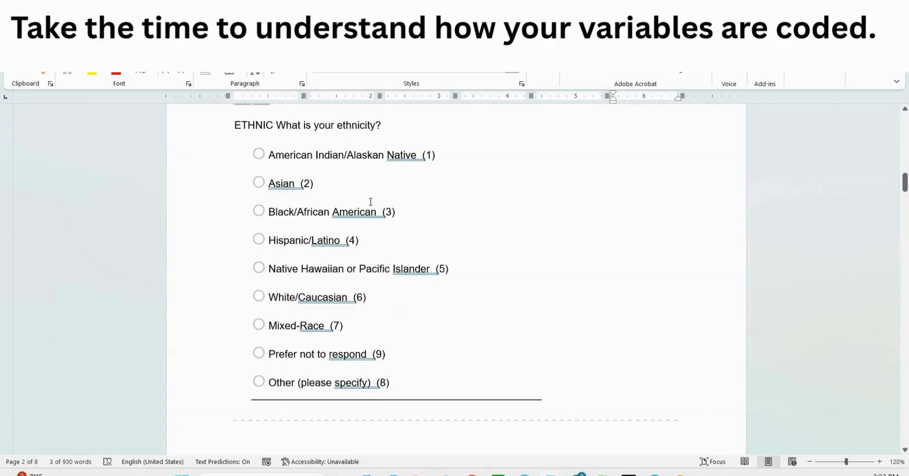
scroll(442, 347, up, 18)
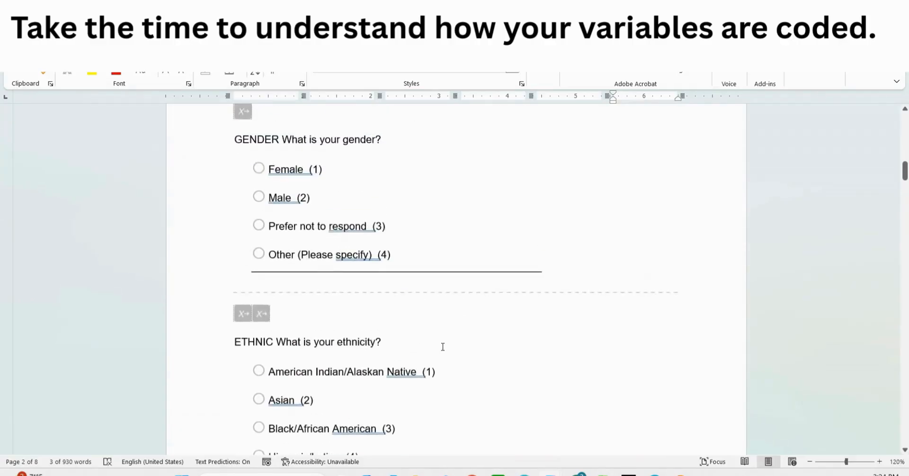
scroll(443, 347, up, 5)
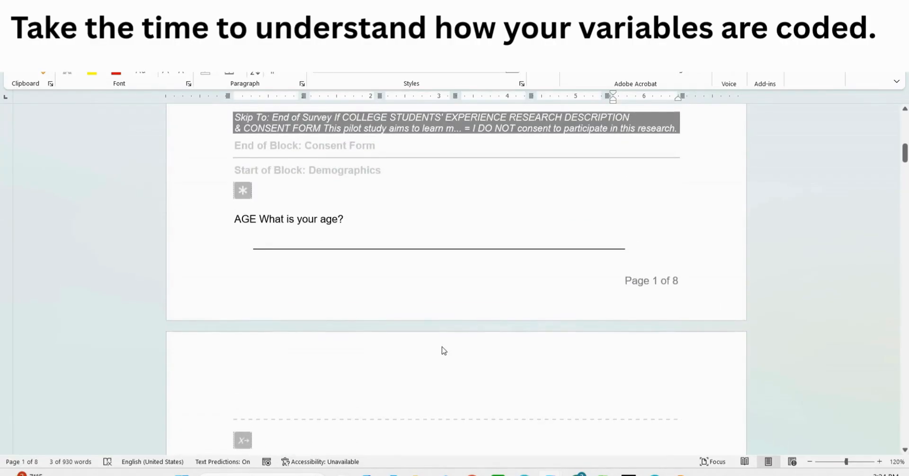
scroll(443, 350, down, 3)
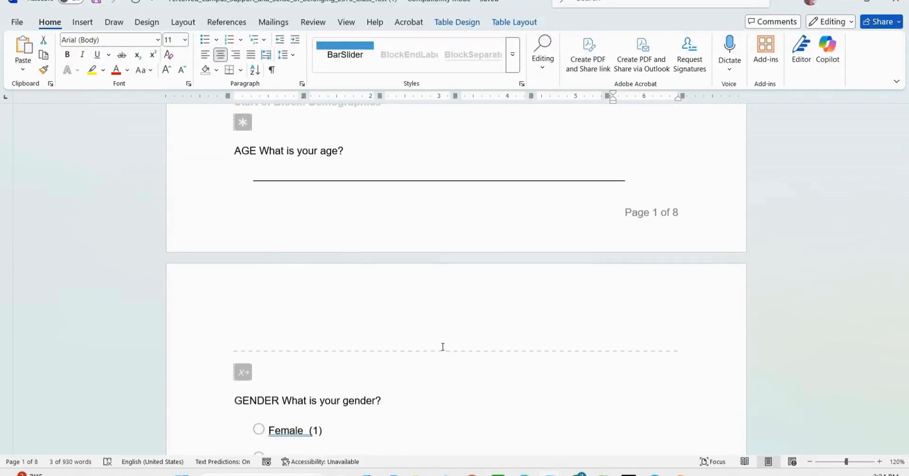
scroll(443, 347, down, 9)
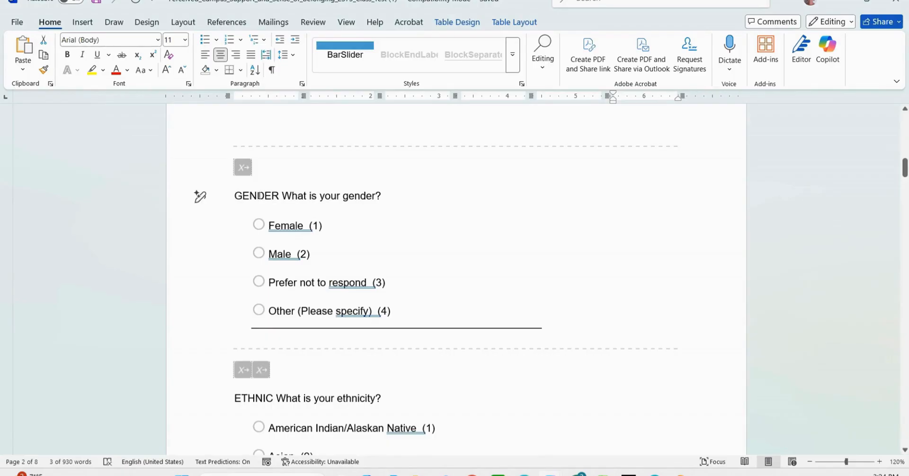
Examine the GENDER question by highlighting its variable name, its answer options and the codes (3) and (4)
double_click(272, 197)
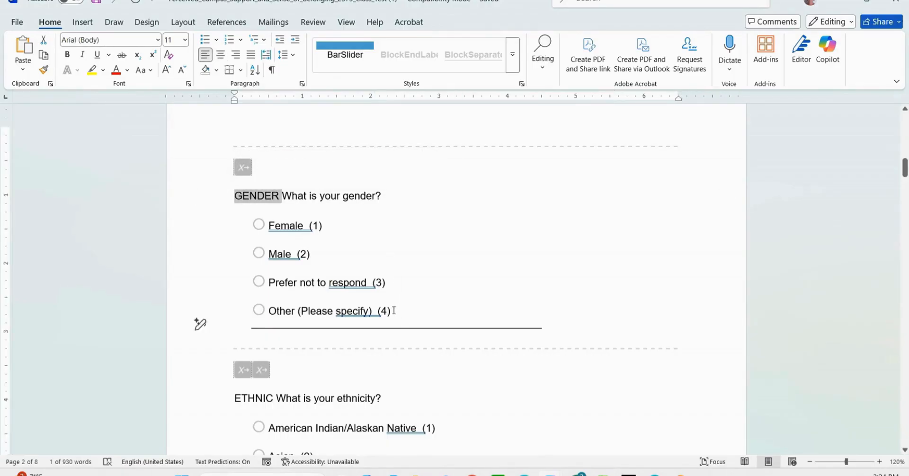
drag(395, 312, 259, 223)
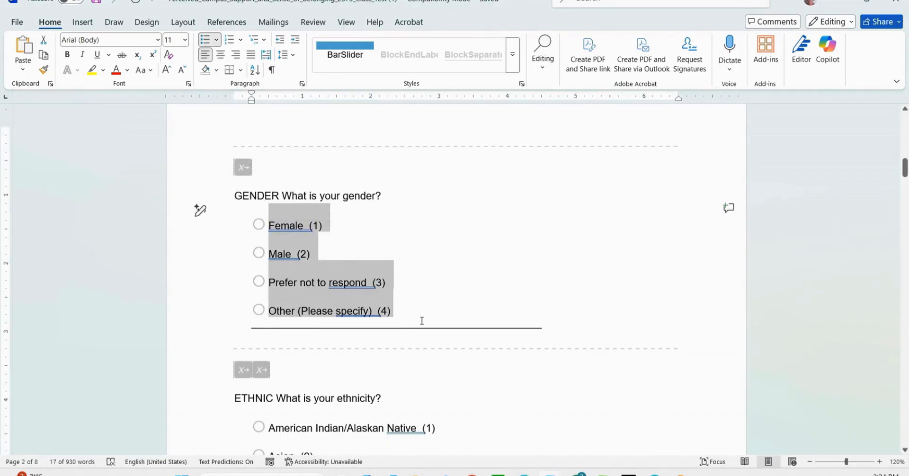
click(301, 226)
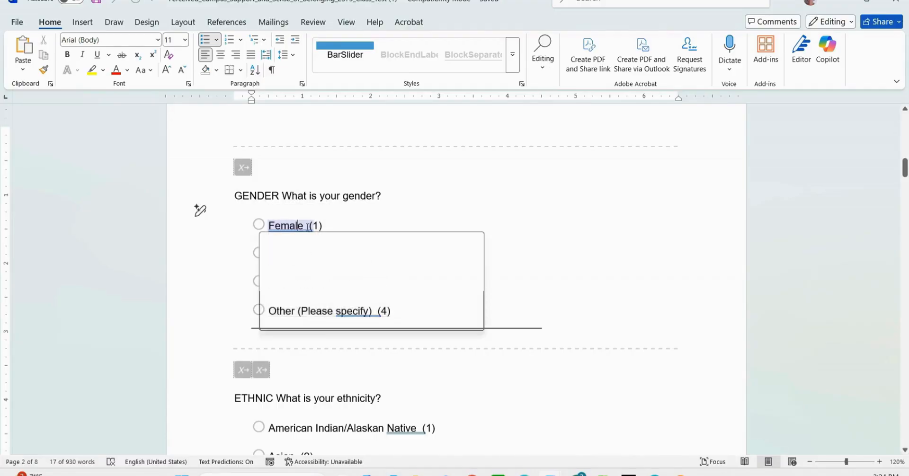
click(344, 225)
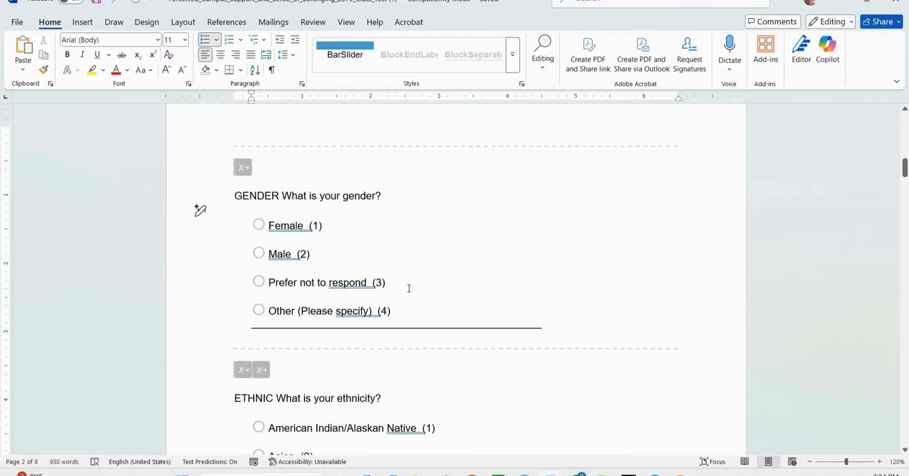
drag(392, 287, 373, 282)
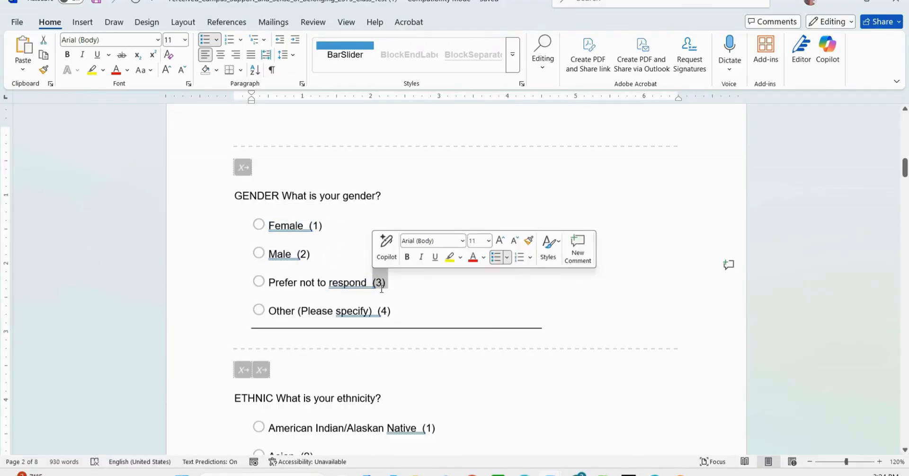
mouse_move(401, 314)
mouse_down()
mouse_move(199, 321)
mouse_move(199, 297)
mouse_move(390, 316)
mouse_up()
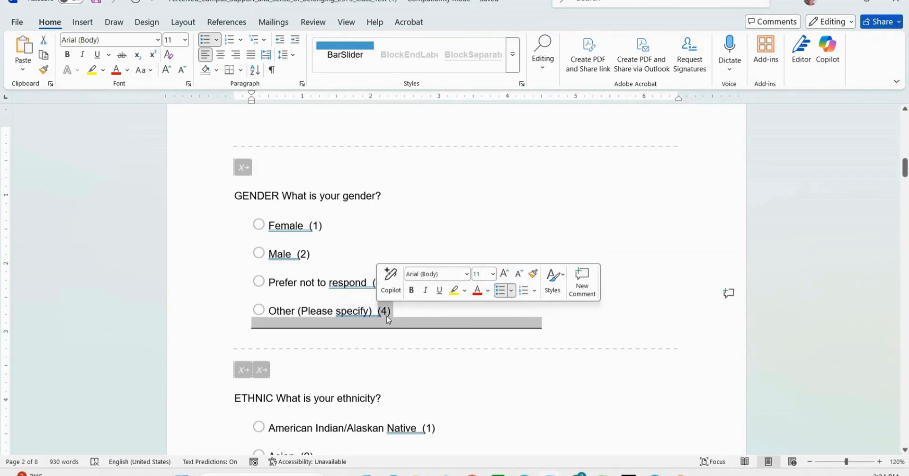
Find the campus support question on page 4 and highlight its PCS variable name
scroll(390, 317, down, 15)
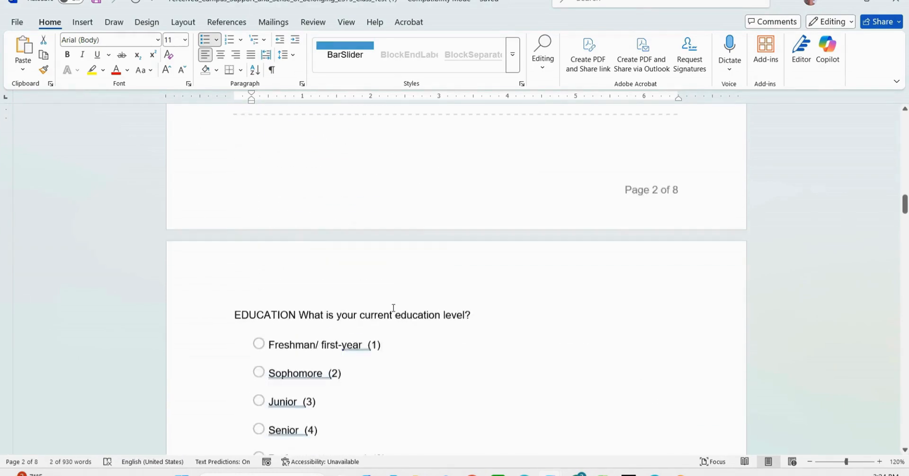
scroll(393, 306, down, 15)
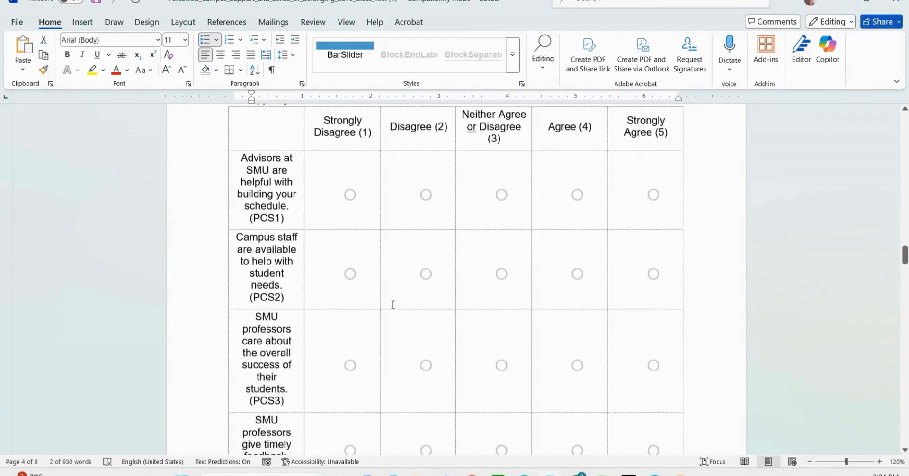
scroll(393, 305, up, 2)
double_click(247, 155)
Examine the first two campus support items by highlighting the PCS1 label and the PCS1 and PCS2 statements
scroll(374, 239, down, 4)
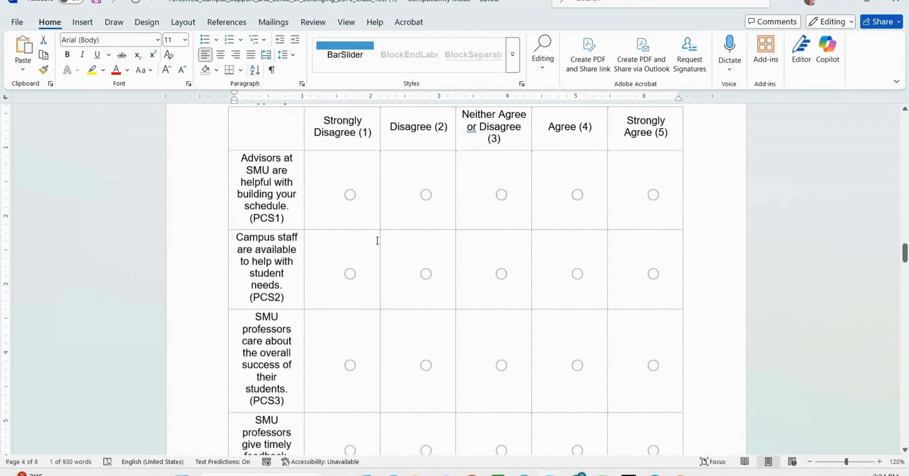
drag(283, 219, 236, 219)
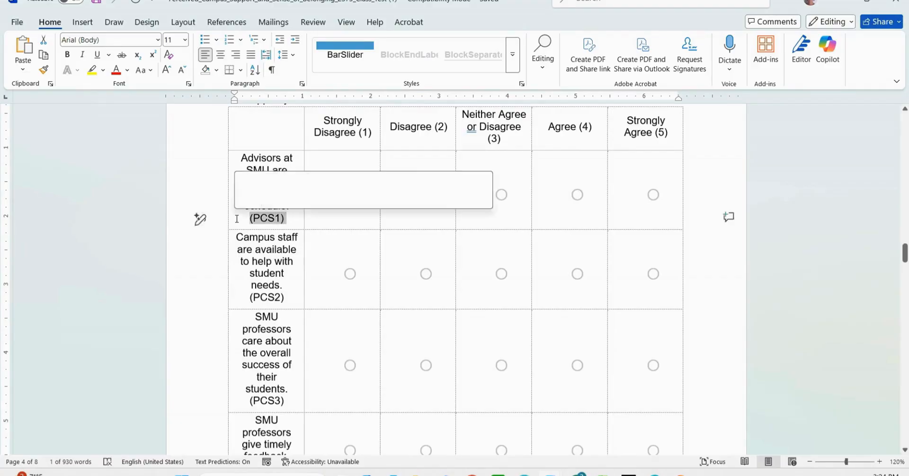
click(280, 221)
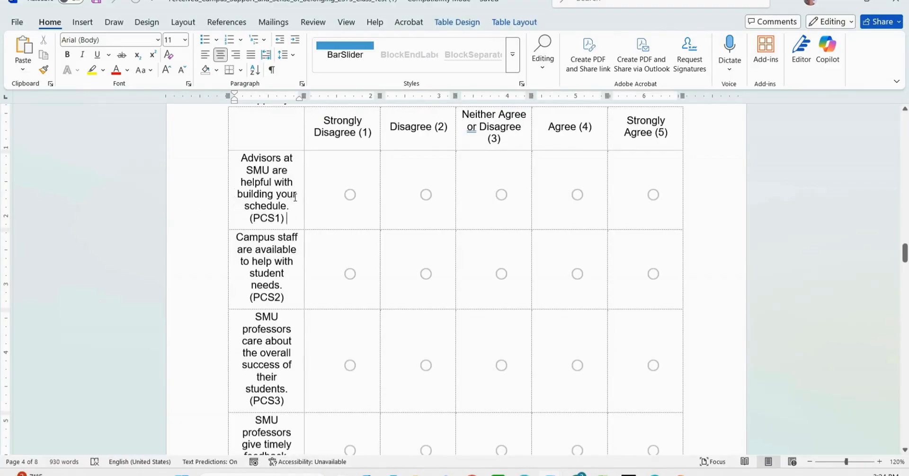
drag(290, 208, 199, 205)
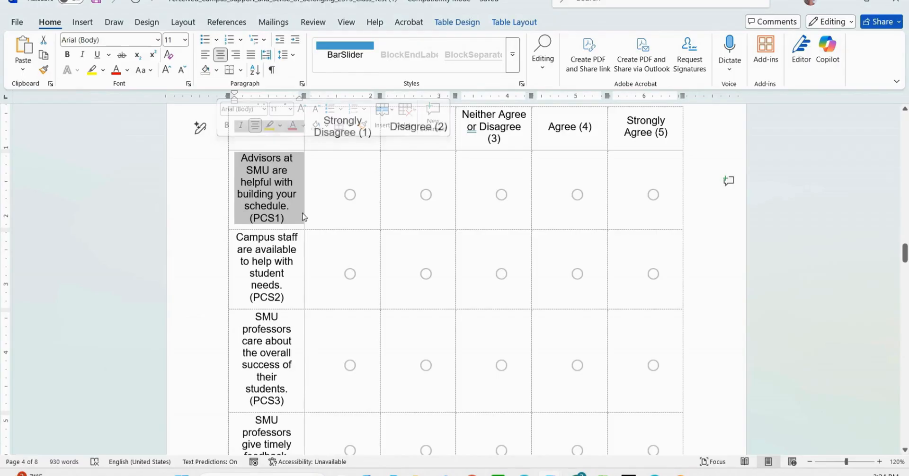
click(293, 220)
scroll(294, 223, down, 1)
drag(289, 262, 199, 203)
click(289, 260)
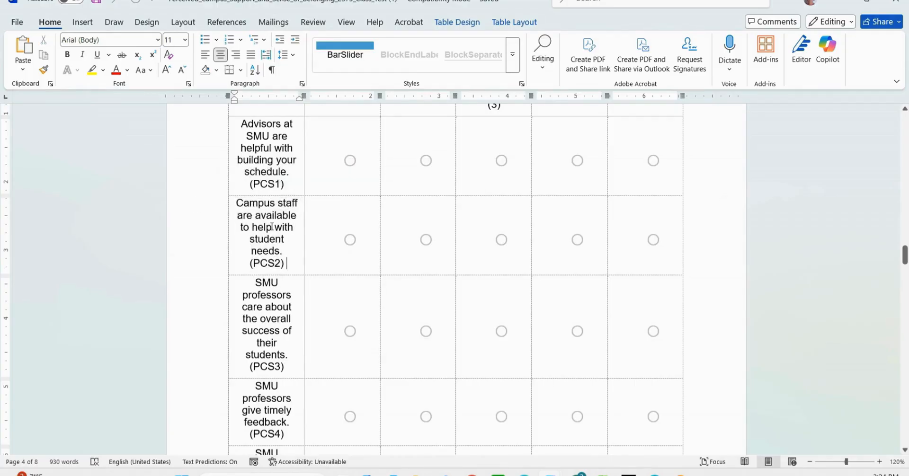
Find the last campus support item and highlight its statement and its PCS15 label
scroll(283, 240, down, 12)
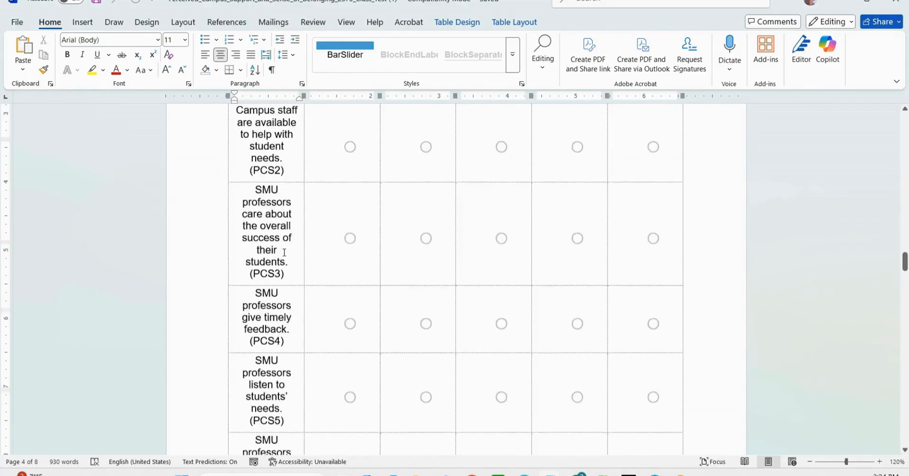
scroll(282, 249, down, 15)
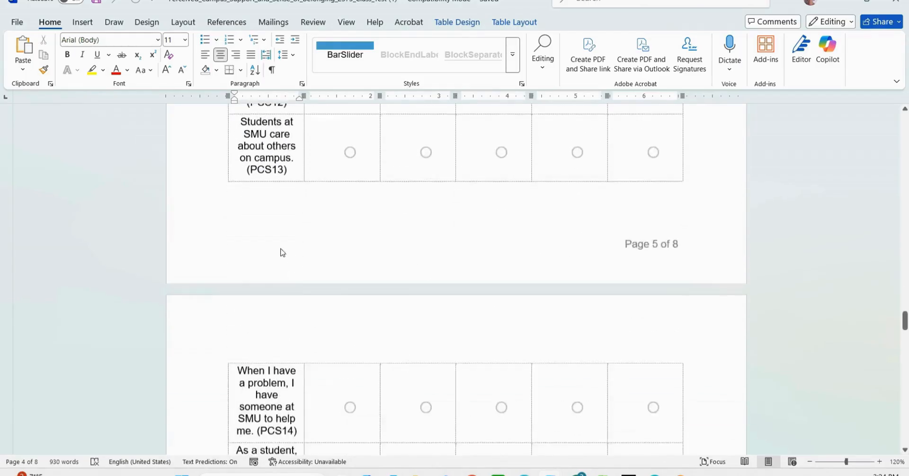
scroll(281, 251, up, 3)
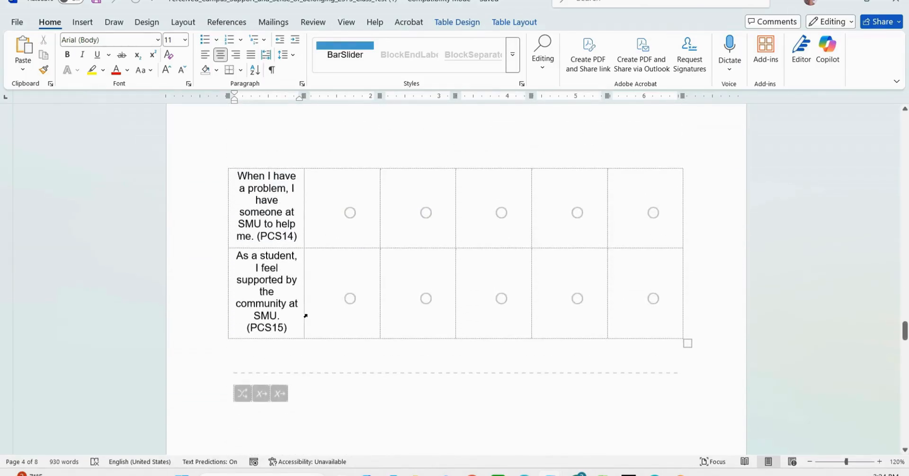
ctrl+click(290, 315)
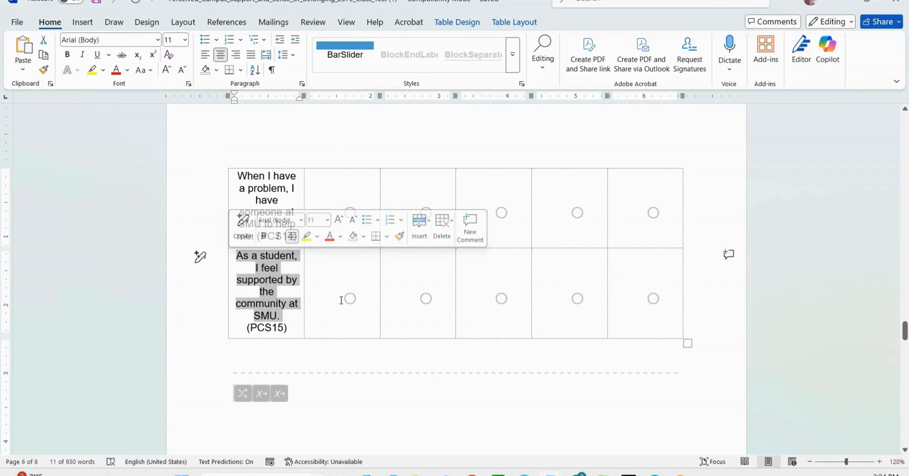
double_click(280, 328)
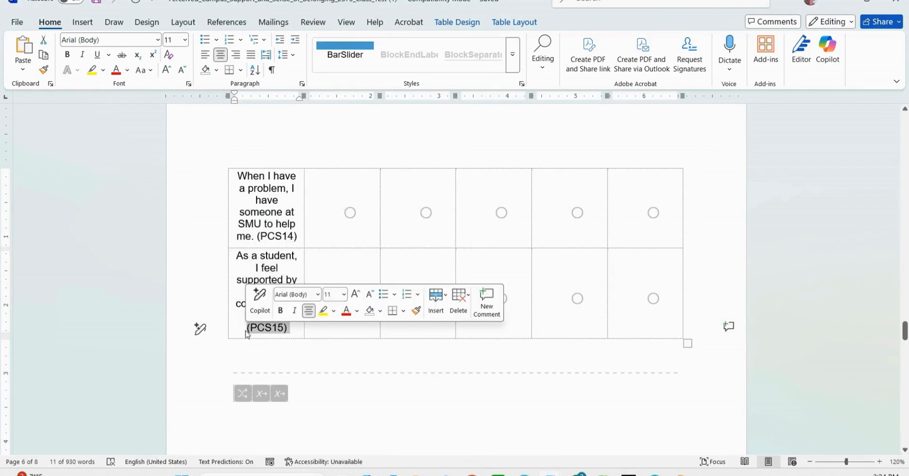
Return to the campus support table header and check the response codes from Strongly Disagree (1) to Strongly Agree (5)
scroll(263, 323, up, 6)
scroll(262, 323, up, 15)
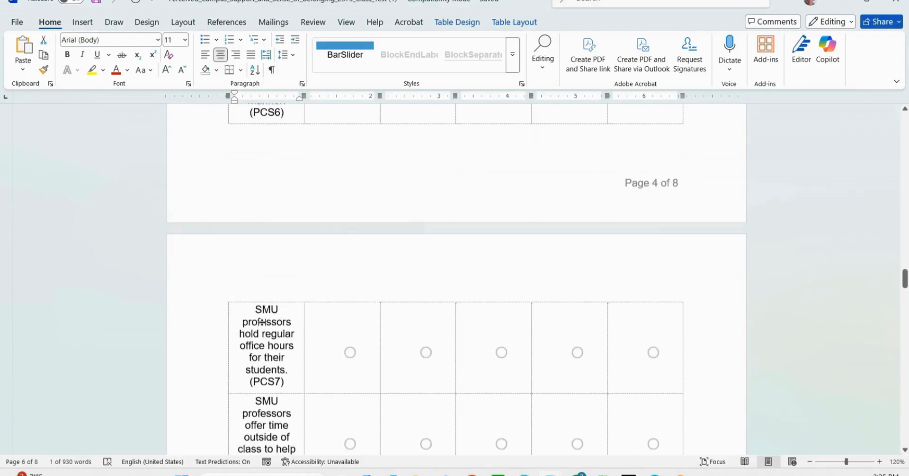
scroll(265, 322, up, 5)
scroll(269, 321, down, 3)
drag(373, 169, 318, 157)
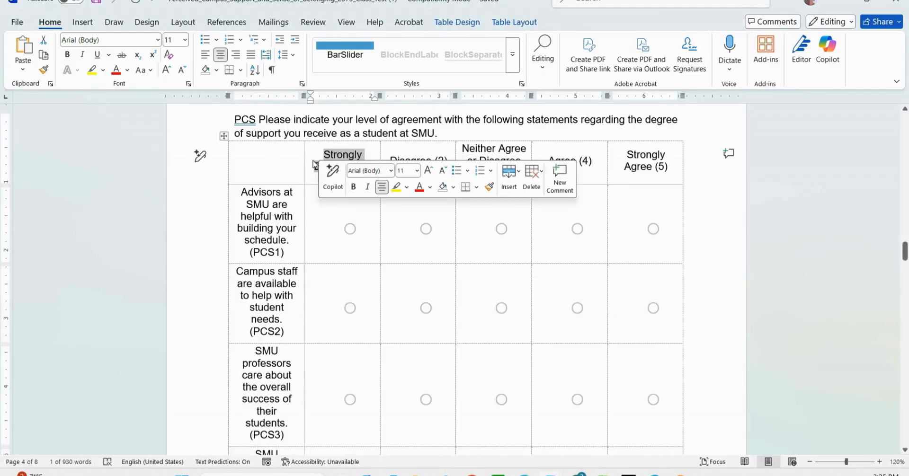
click(668, 168)
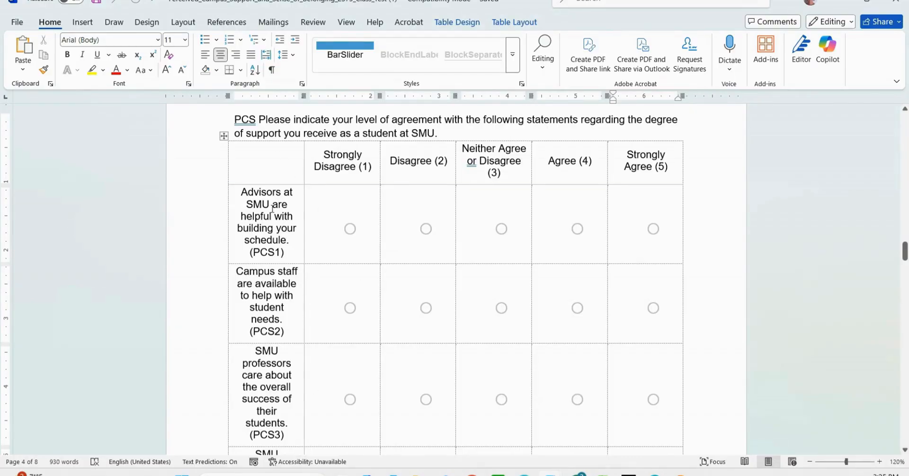
Examine the Sense of Belonging question by highlighting the SB variable name and the SB_1 and SB_10 item labels
scroll(302, 232, down, 15)
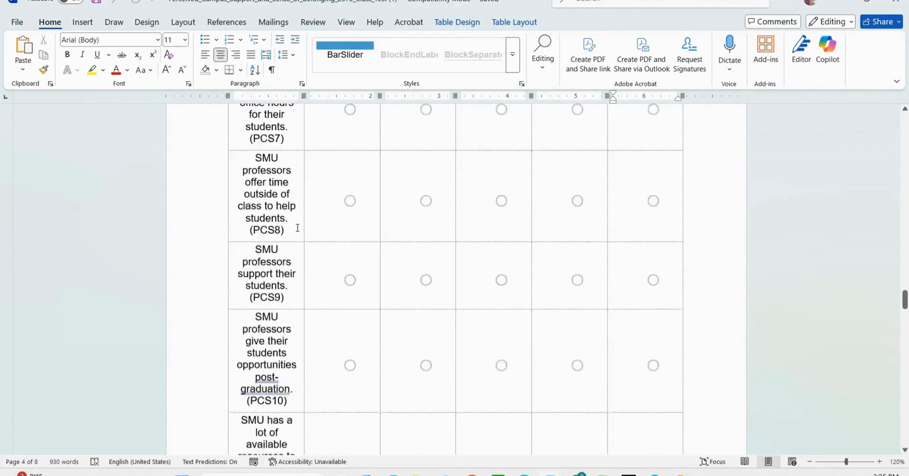
scroll(297, 226, down, 15)
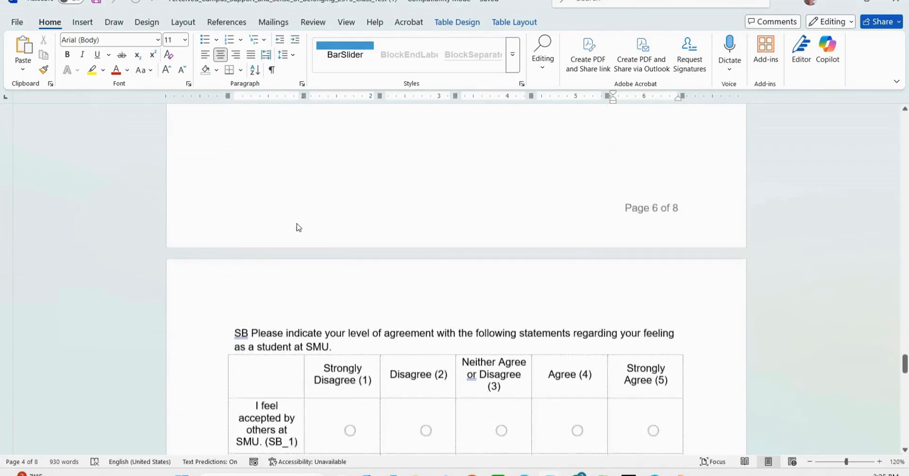
double_click(242, 185)
drag(299, 294, 267, 290)
scroll(276, 286, down, 15)
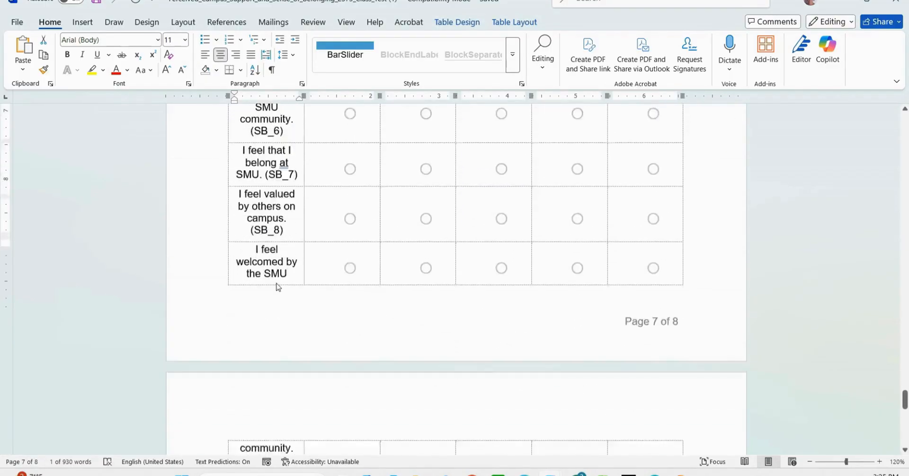
drag(292, 193, 245, 188)
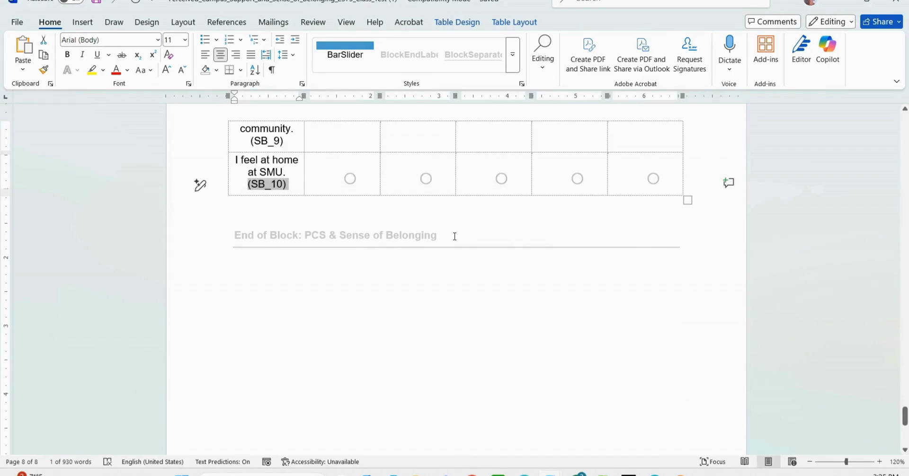
Return to the Sense of Belonging items in the survey, finishing there, and switch to the Excel class data workbook
scroll(455, 237, up, 12)
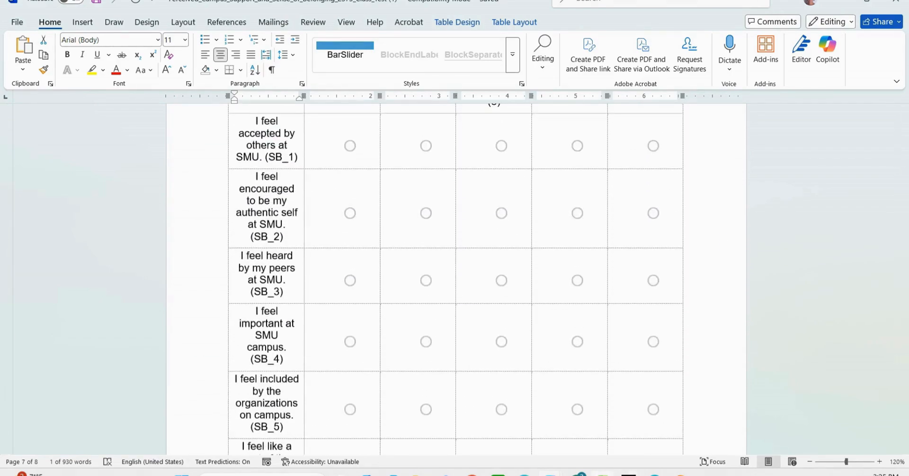
mouse_move(602, 474)
click(480, 429)
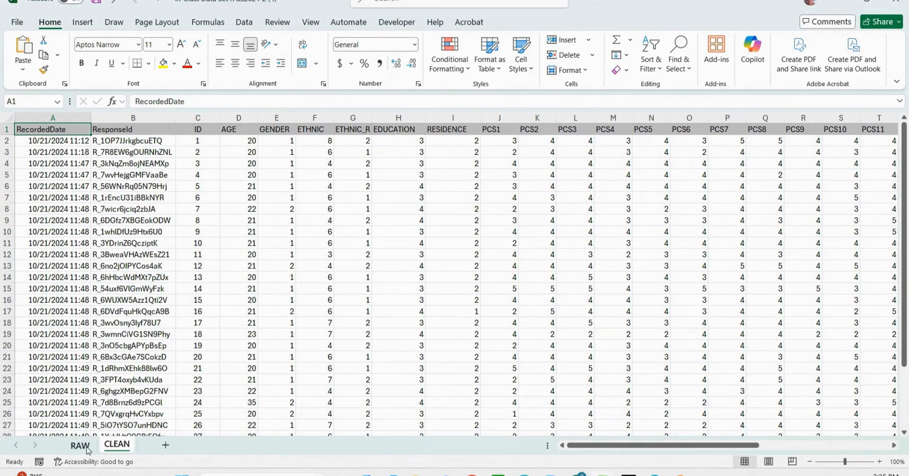
Examine the RAW sheet, from the ResponseId column across the demographic and PCS columns and down the response rows
click(81, 446)
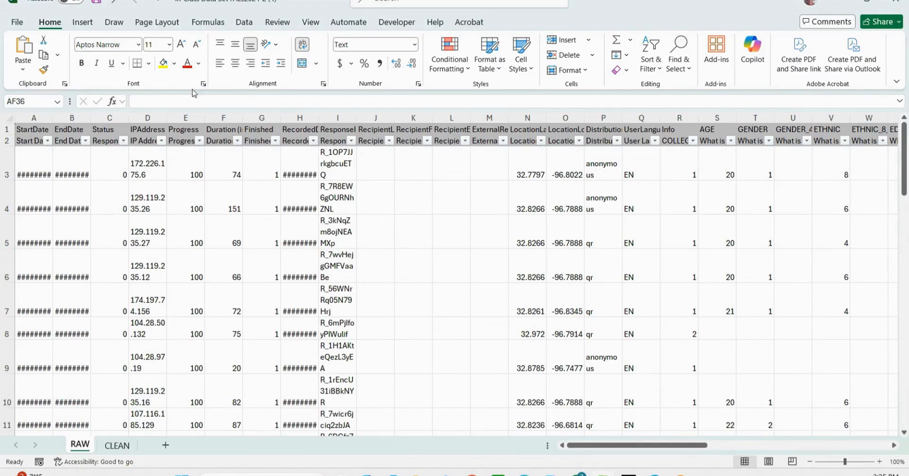
click(338, 115)
drag(616, 445, 682, 442)
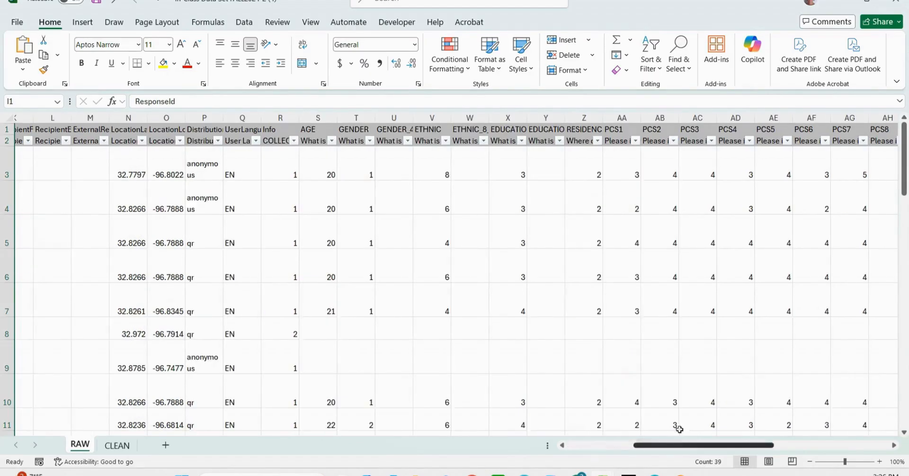
scroll(558, 350, down, 3)
scroll(557, 350, down, 5)
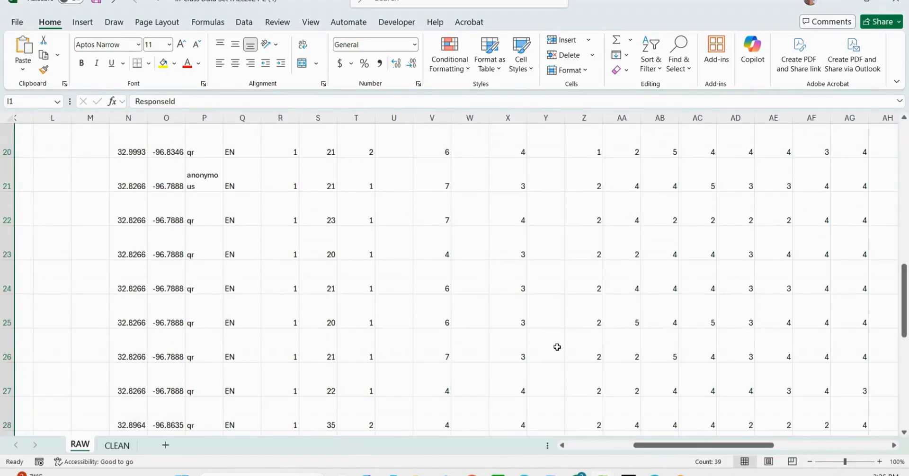
scroll(558, 348, up, 5)
scroll(557, 348, up, 2)
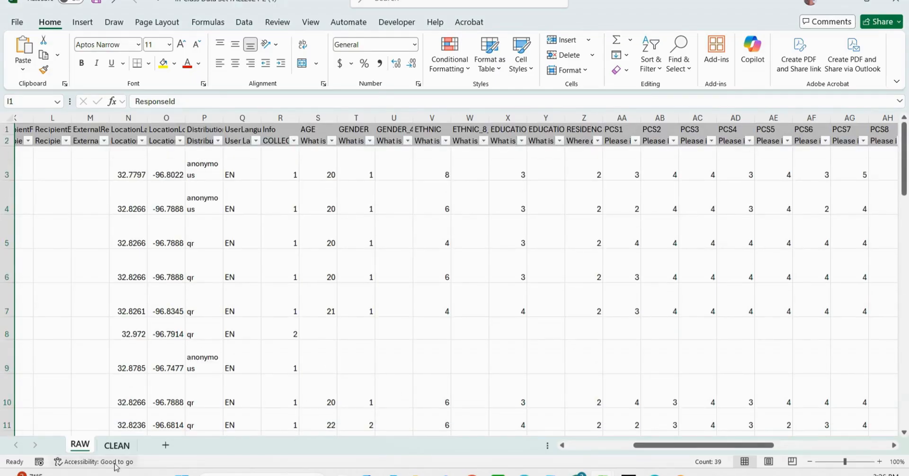
Open the CLEAN sheet and look through its rows and variable columns
click(117, 447)
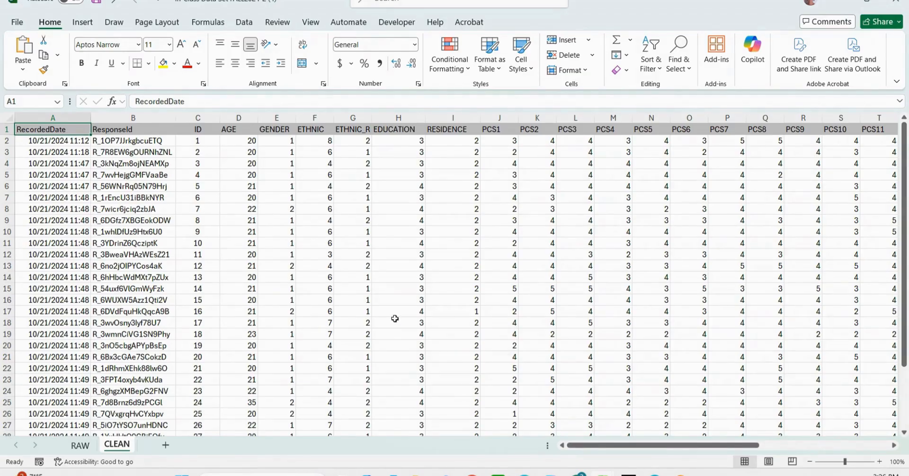
scroll(447, 332, down, 6)
scroll(451, 338, up, 6)
drag(630, 449, 600, 449)
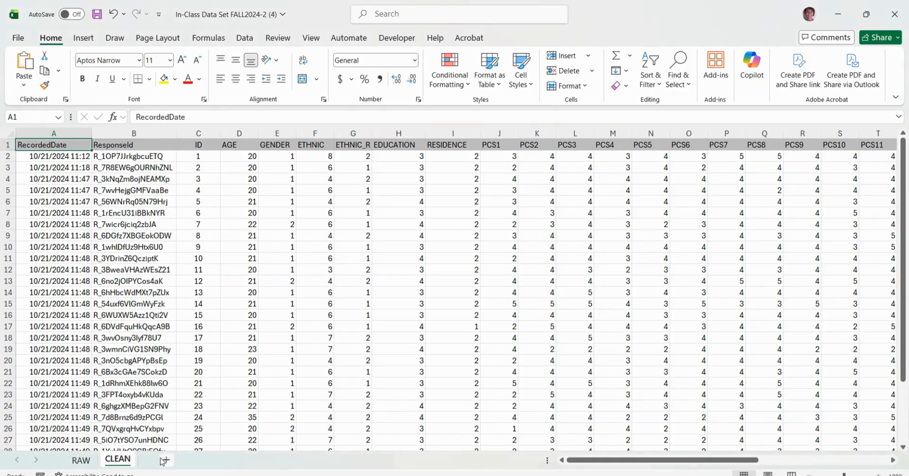
Duplicate the CLEAN worksheet and rename the copy DEMOGRAPHICS
drag(124, 465, 173, 458)
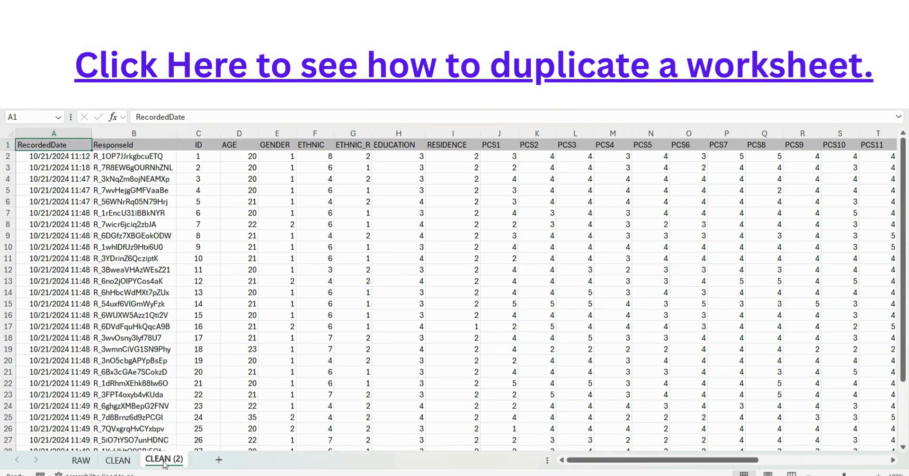
text(DDE)
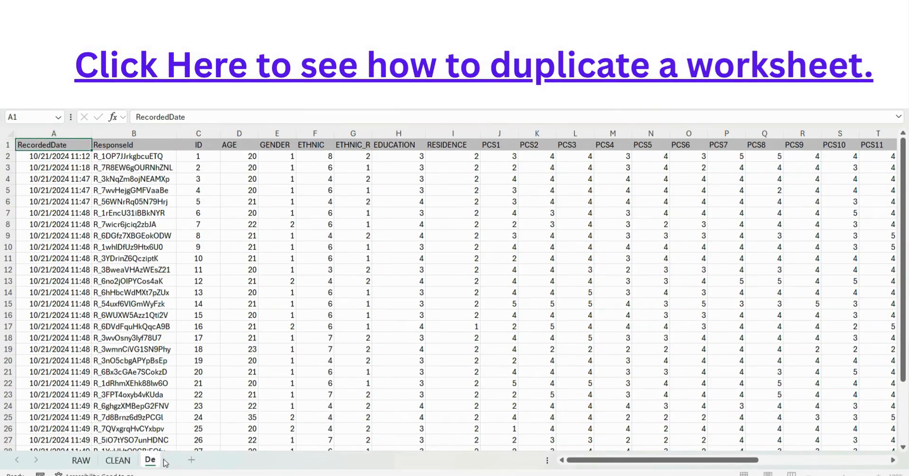
key(BackSpace)
key(BackSpace)
text(EMOGRAPHICS)
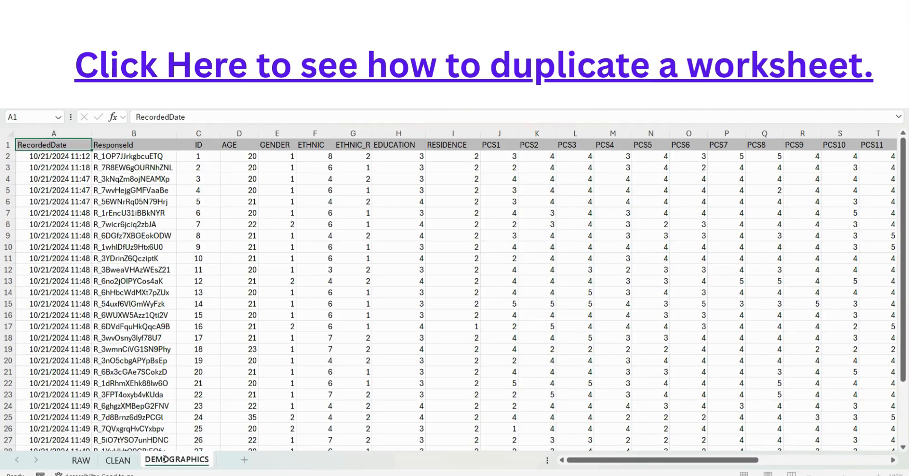
click(299, 462)
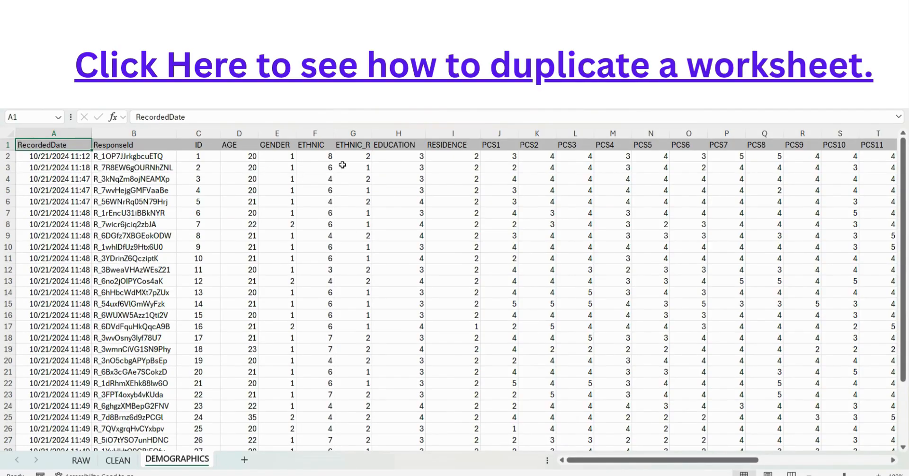
Delete the PCS1 through SB_10 columns from the DEMOGRAPHICS sheet, keeping the demographic columns AGE through RESIDENCE
mouse_move(588, 460)
mouse_down()
mouse_move(611, 465)
mouse_move(602, 469)
mouse_up()
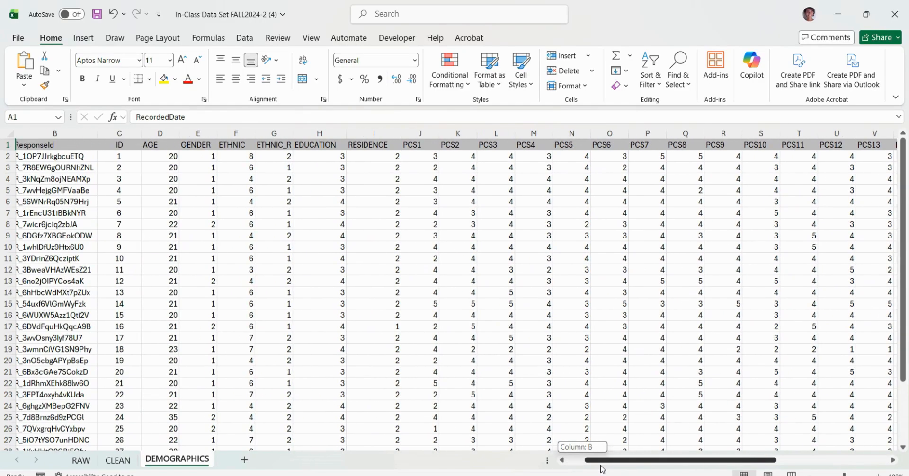
click(159, 134)
drag(171, 133, 375, 130)
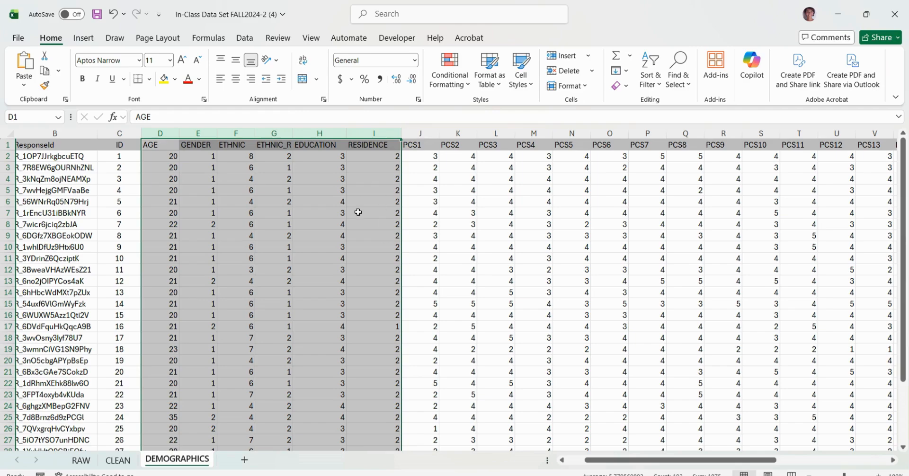
click(417, 133)
drag(433, 134, 713, 170)
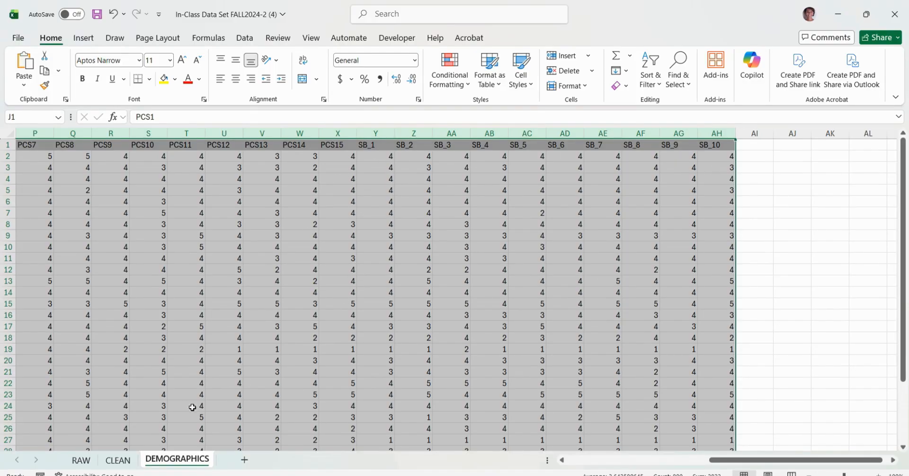
right_click(298, 134)
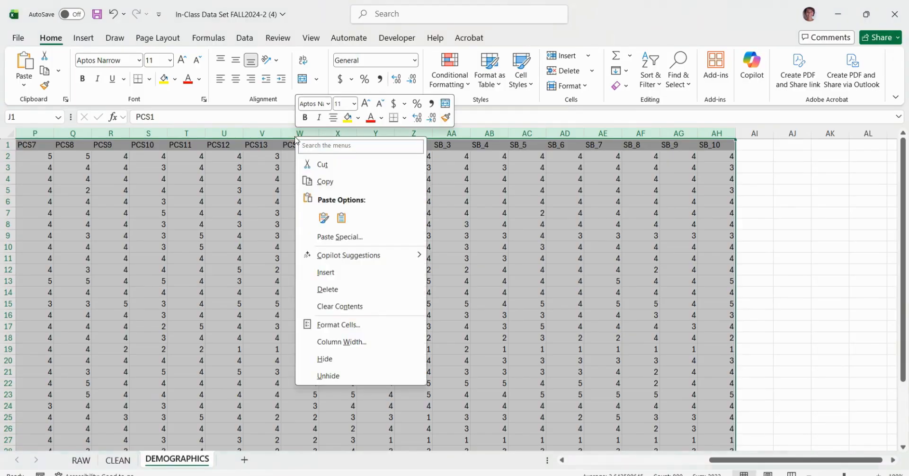
click(346, 290)
click(500, 258)
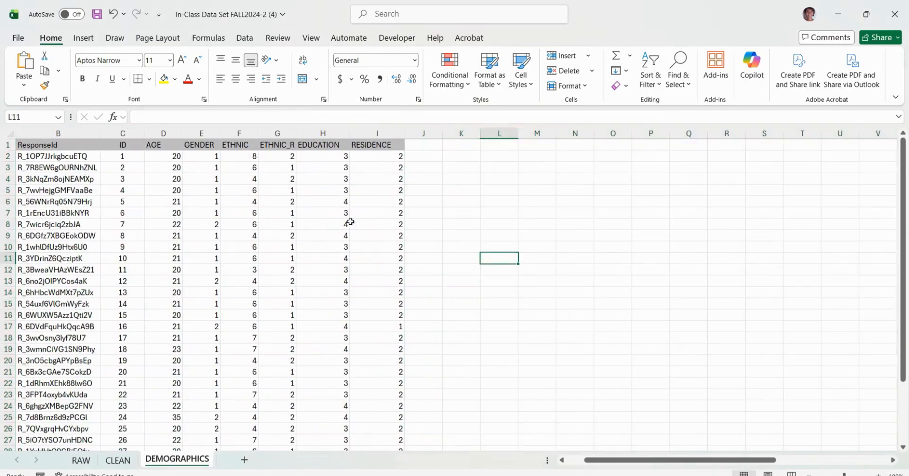
Review each remaining variable column in turn, from ID and AGE through GENDER, ETHNIC, ETHNIC_R, EDUCATION and RESIDENCE
click(128, 129)
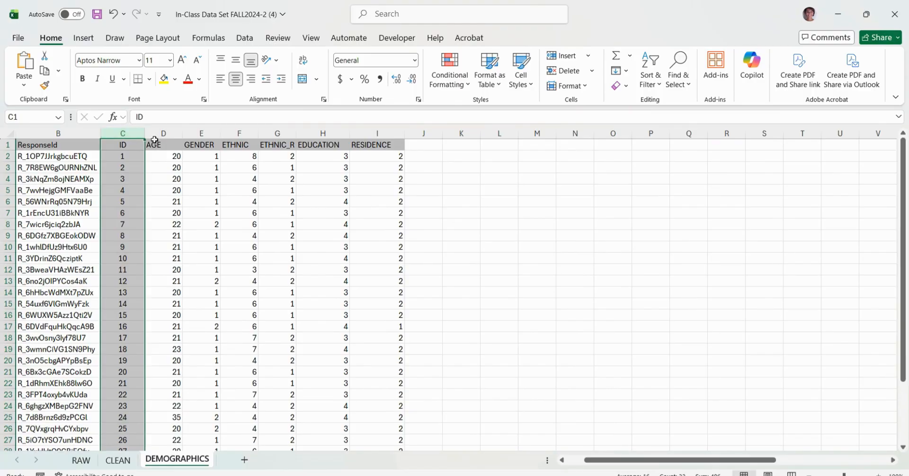
scroll(118, 287, down, 4)
scroll(118, 284, up, 4)
scroll(128, 218, down, 3)
scroll(130, 274, up, 3)
click(165, 132)
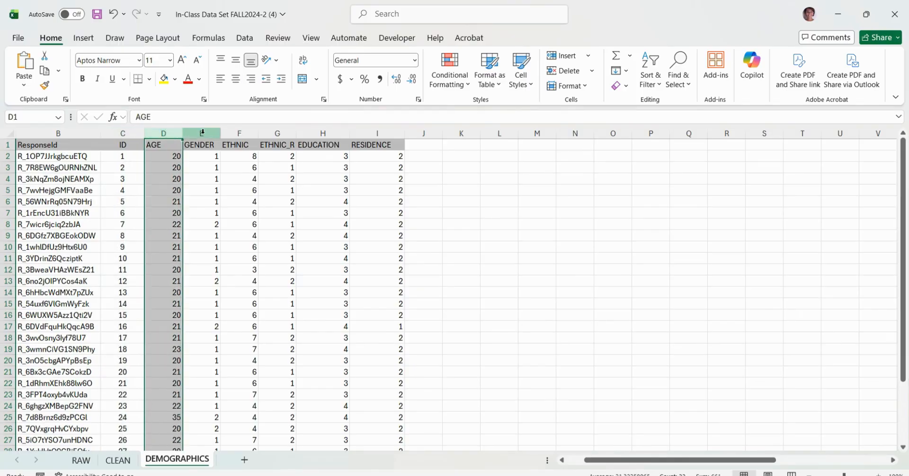
click(201, 133)
click(239, 134)
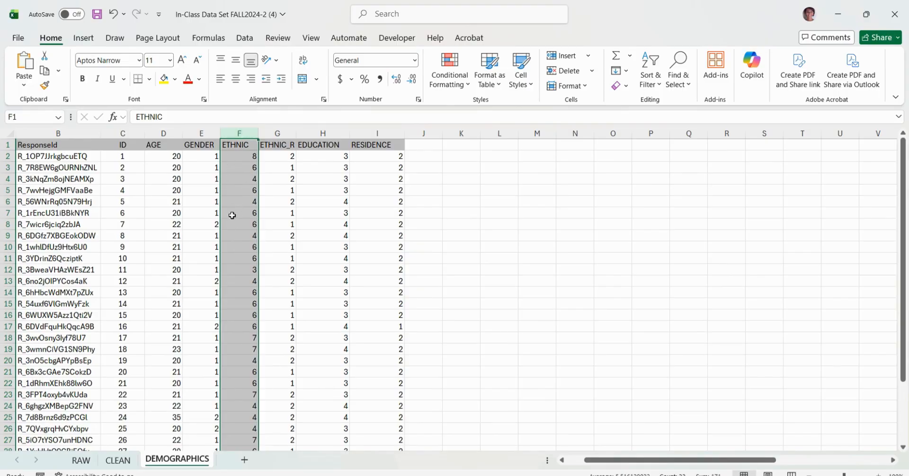
click(278, 133)
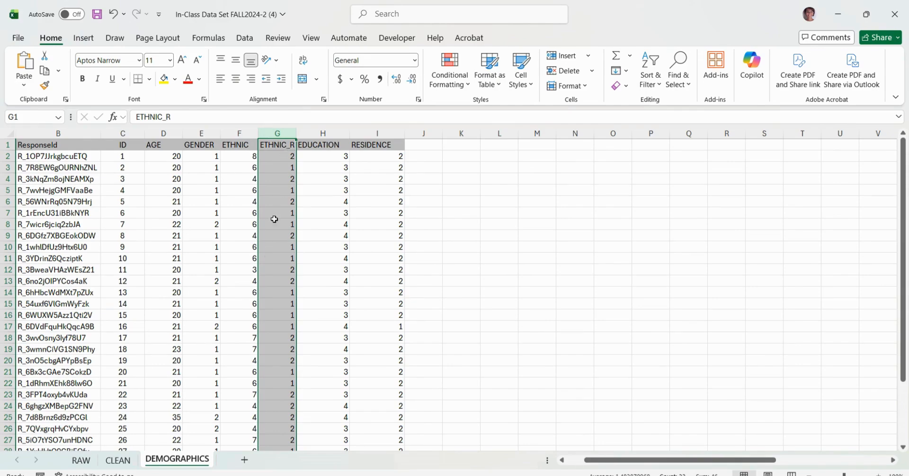
click(324, 133)
click(378, 133)
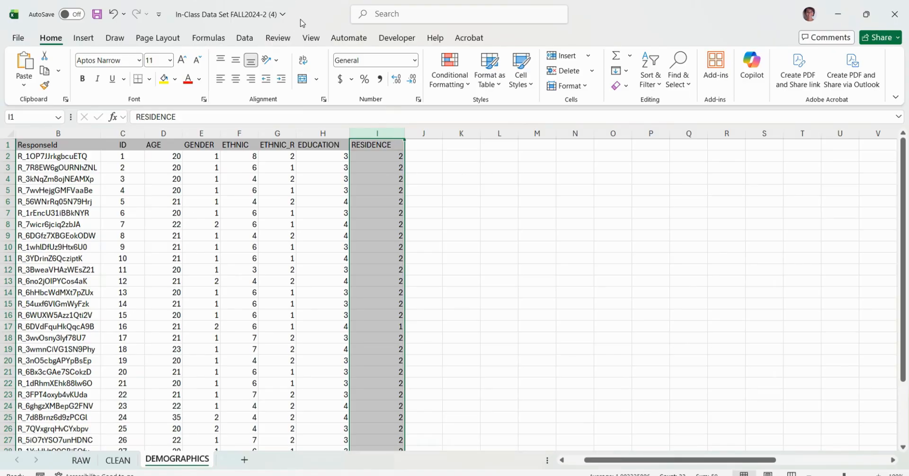
Examine the coded values in the GENDER through RESIDENCE columns, including a GENDER cell coded 1 and one coded 2
drag(208, 159, 360, 426)
scroll(358, 351, up, 2)
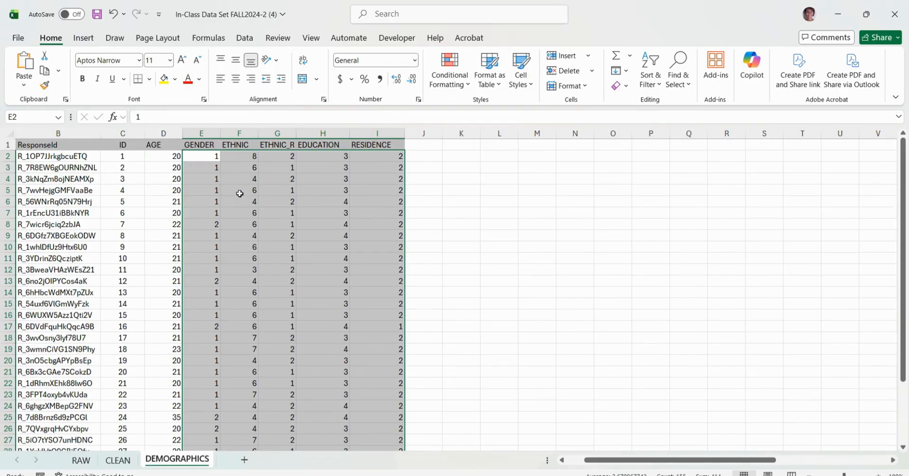
click(204, 159)
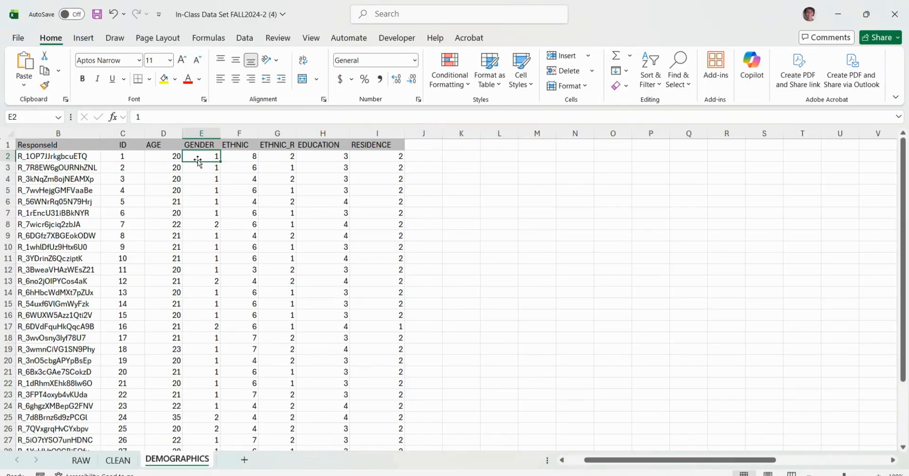
click(199, 224)
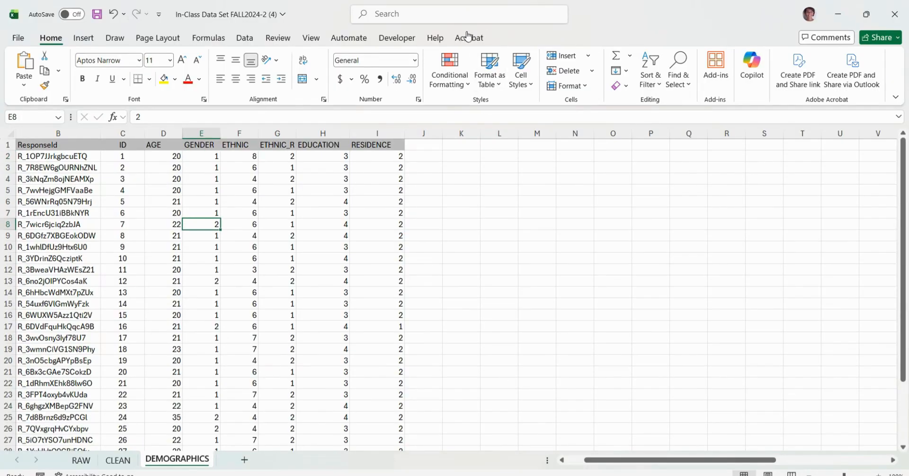
Enter the summary table headers n in L1 and % in M1
click(499, 144)
text(n)
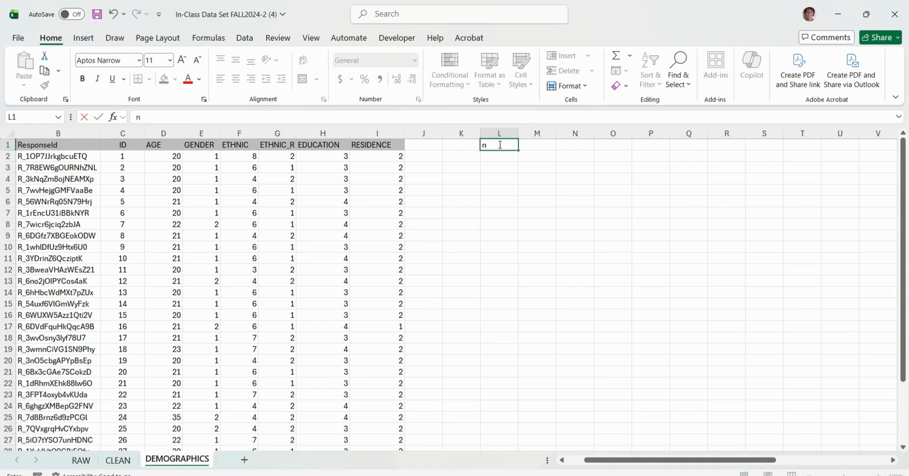
key(Tab)
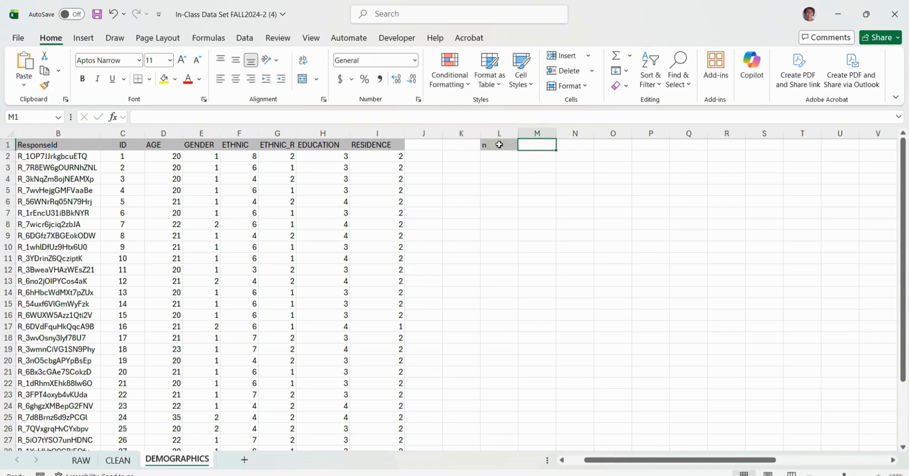
text(%)
key(Return)
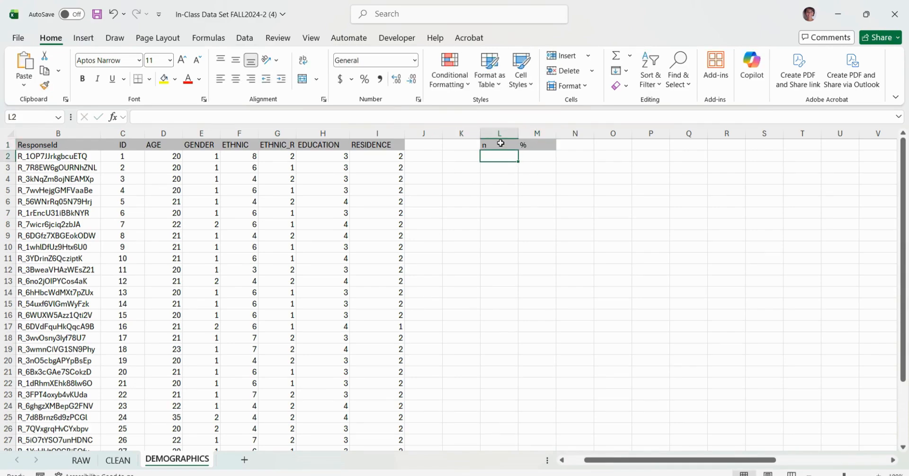
Label K2 "Total participants" and make room for the row labels with a wide blank column before the n column
click(469, 152)
text(Total participants)
key(Return)
drag(519, 133, 548, 143)
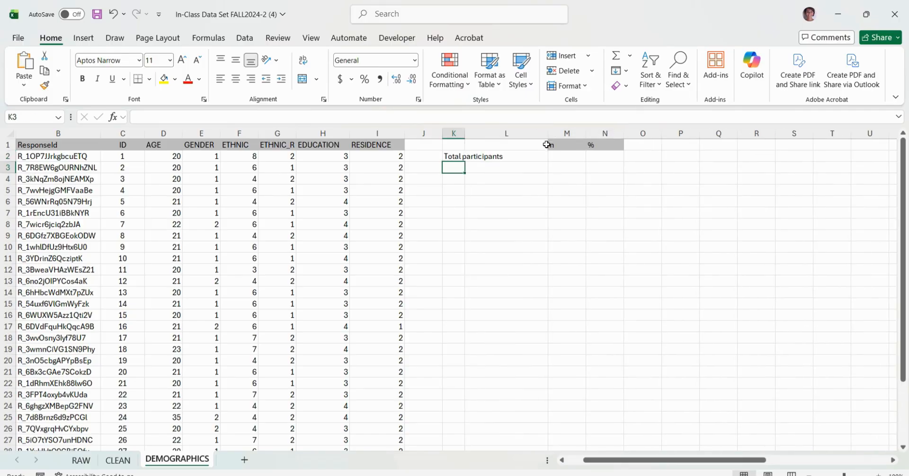
Check the last participant ID in the list, and enter 31 under n and 100 under % for Total participants
scroll(146, 262, down, 6)
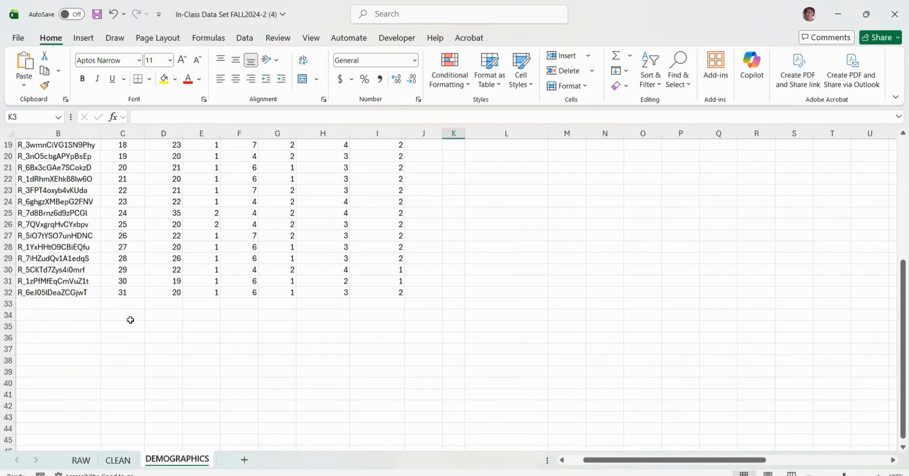
click(125, 297)
scroll(132, 294, up, 6)
scroll(132, 292, down, 7)
scroll(132, 292, up, 7)
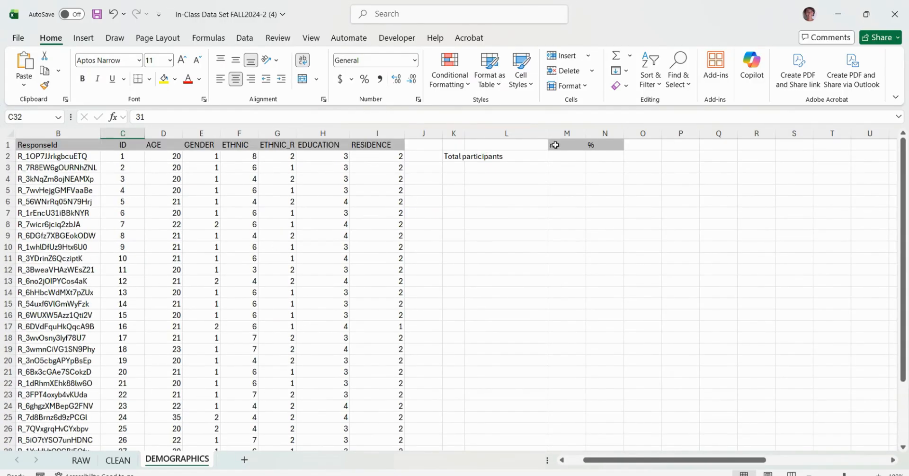
click(575, 154)
text(31)
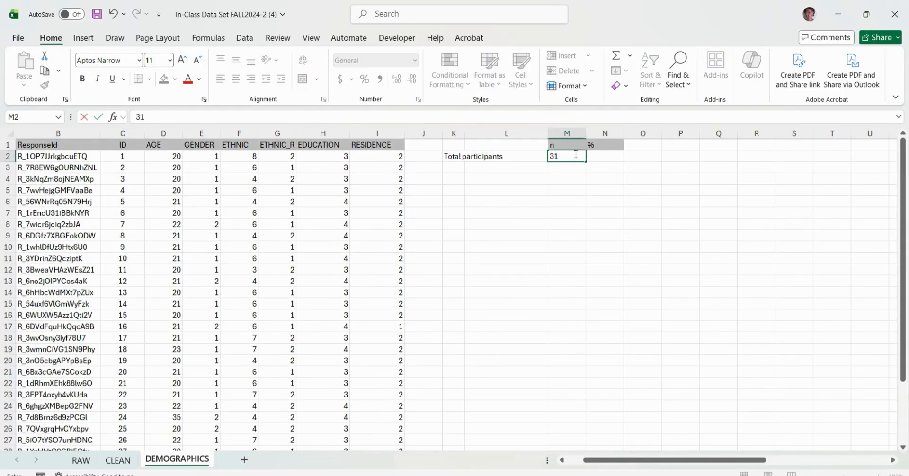
click(595, 157)
text(100)
key(Return)
Enter the row label "Age: M; sd" in K3, below Total participants
click(452, 167)
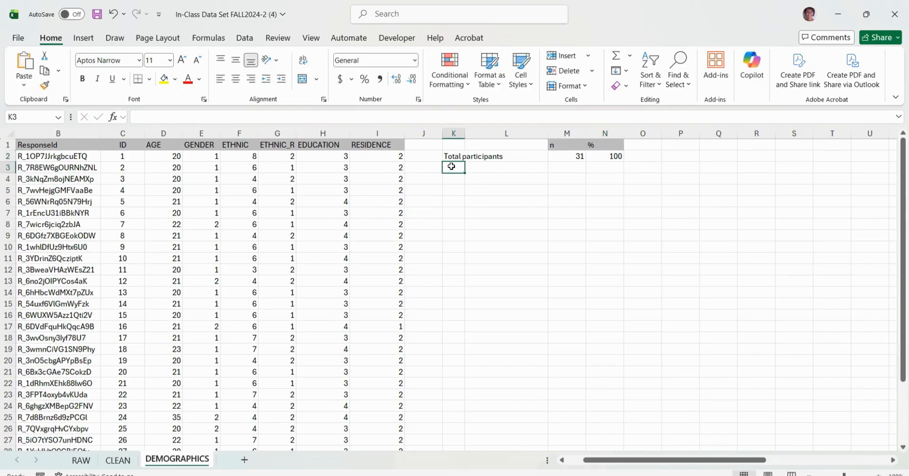
text(Age)
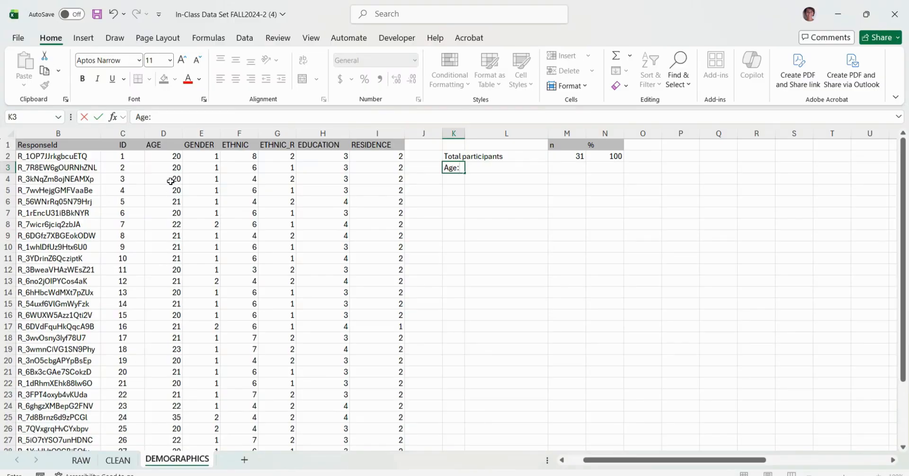
text(: Mean)
key(BackSpace)
key(BackSpace)
key(BackSpace)
text(; sd)
key(Return)
Label C33 MEAN and C34 SD below the participant IDs, and right-align both labels
scroll(184, 286, down, 5)
click(126, 338)
text(MEAN)
key(Return)
text(SD)
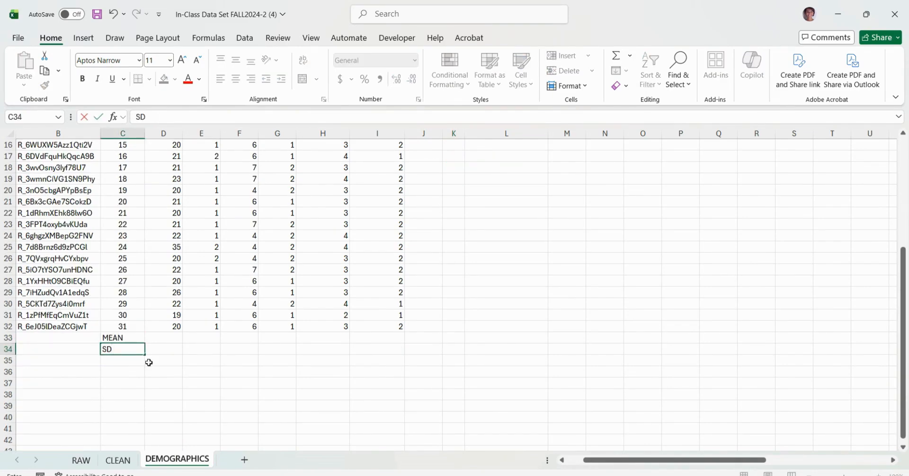
key(Return)
drag(124, 337, 126, 349)
click(257, 81)
Calculate the mean age in D33 with AVERAGE over D2:D32
click(164, 339)
text(=)
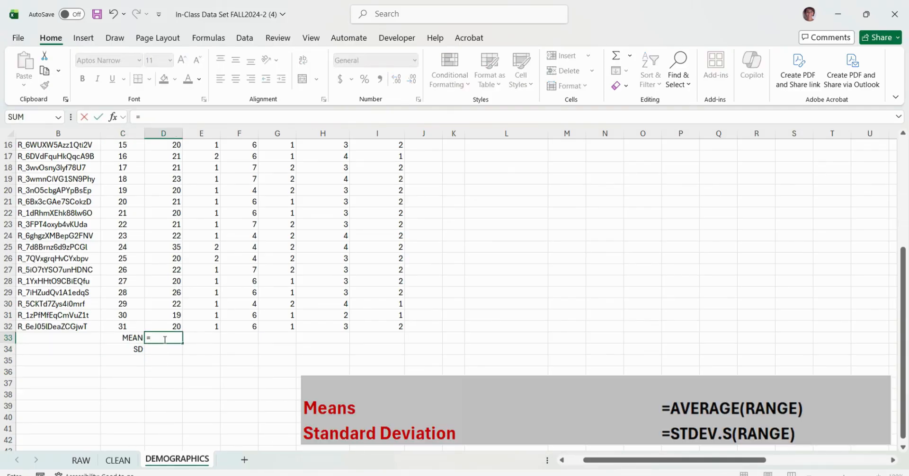
text(AV)
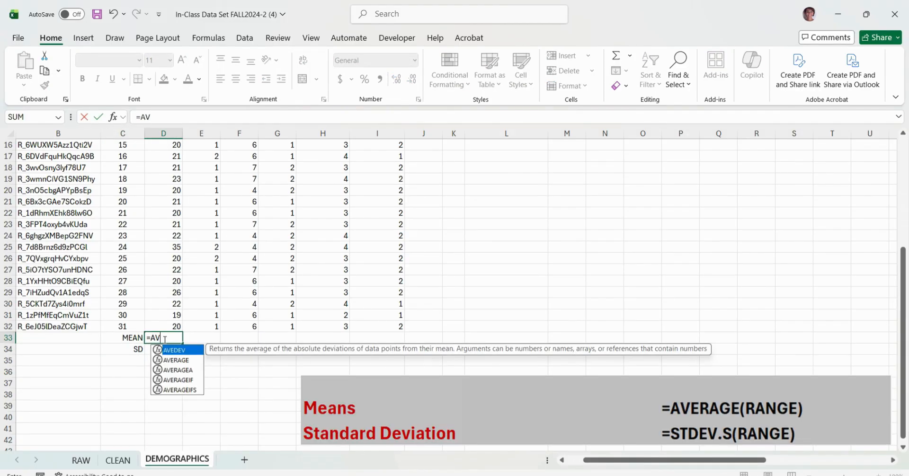
double_click(185, 361)
scroll(172, 284, up, 5)
drag(167, 153, 164, 406)
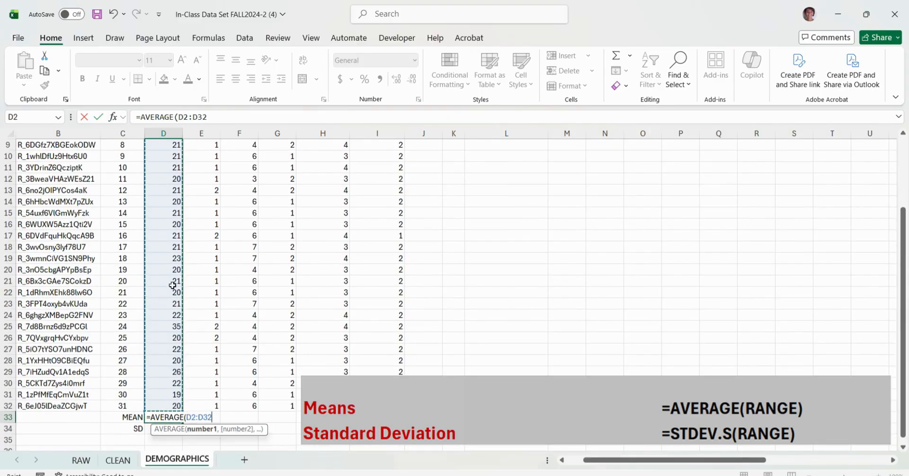
key(Return)
key(Up)
Calculate the sample standard deviation of age in D34 with STDEV.S over D2:D32
key(Down)
text(=)
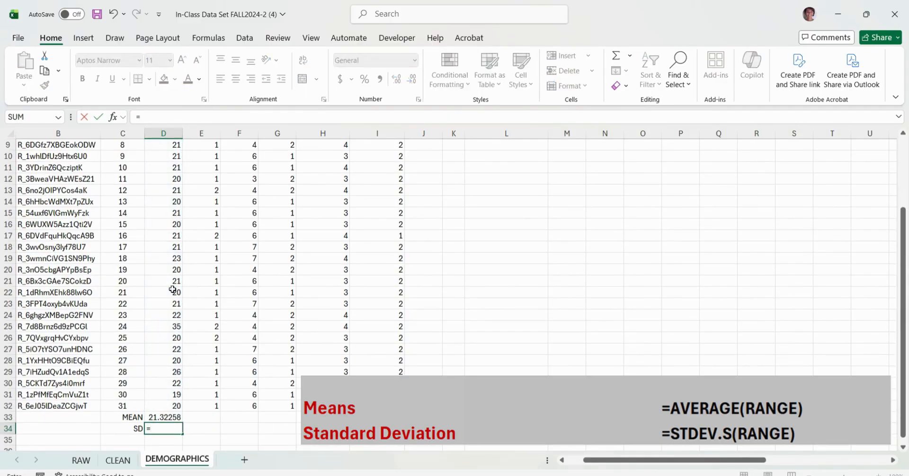
text(ST)
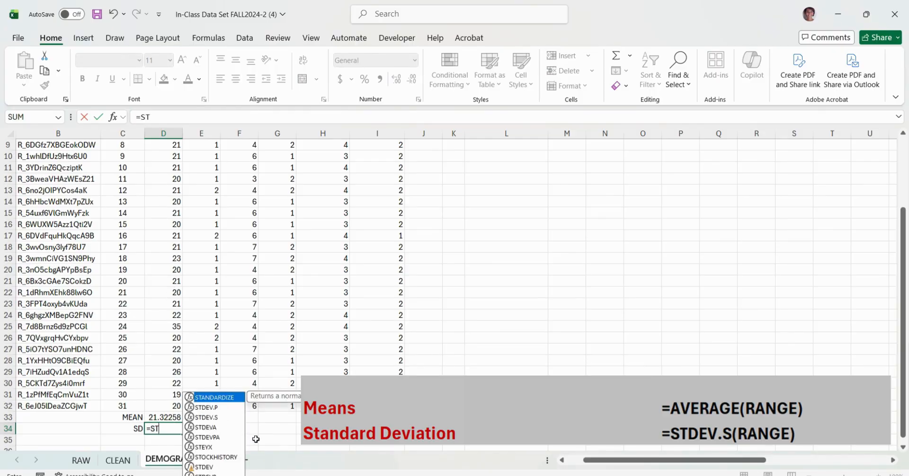
double_click(209, 418)
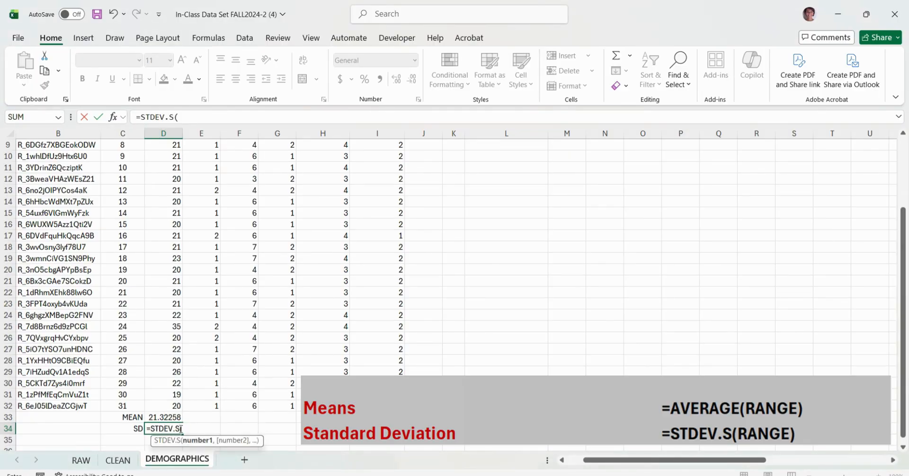
scroll(179, 429, up, 3)
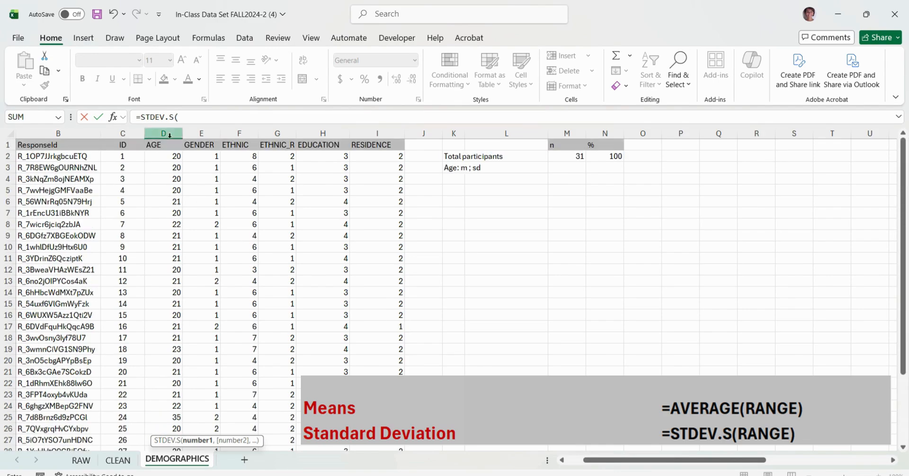
drag(163, 156, 180, 406)
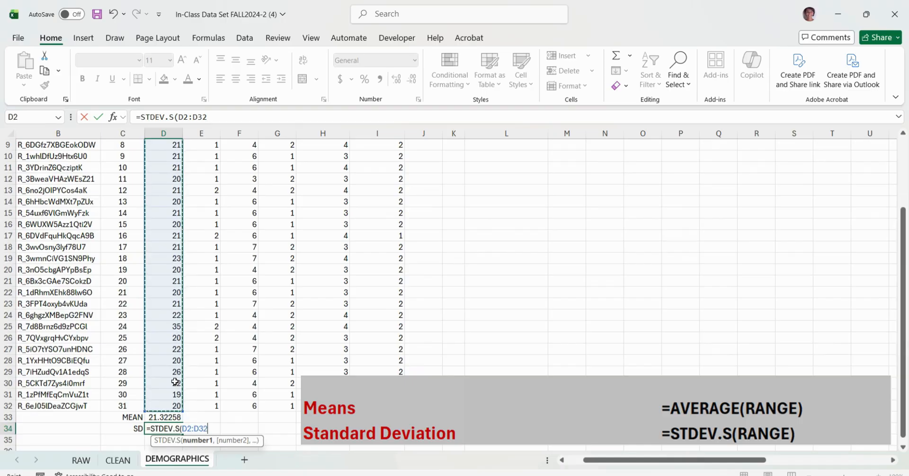
key(Return)
Bold the MEAN and SD labels and results, and show both results with two decimal places
scroll(206, 410, down, 2)
drag(140, 349, 156, 360)
key(ctrl+v)
drag(167, 361, 169, 348)
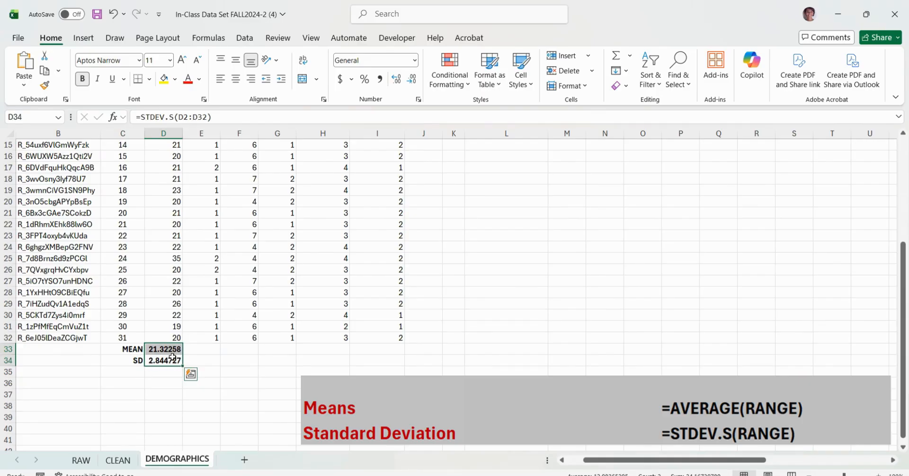
click(412, 79)
click(412, 79)
click(413, 79)
click(413, 80)
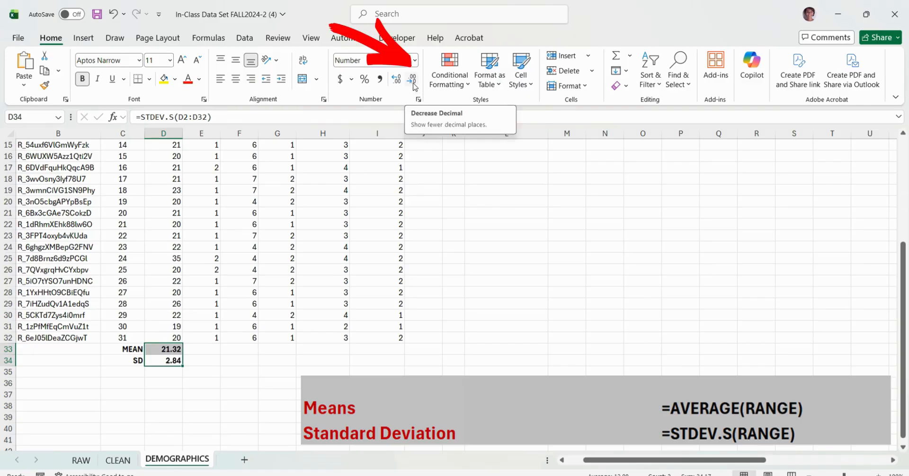
Add the mean age to the Age row label in K3 as m = 21.32
scroll(583, 274, up, 2)
scroll(583, 274, up, 3)
scroll(583, 274, down, 3)
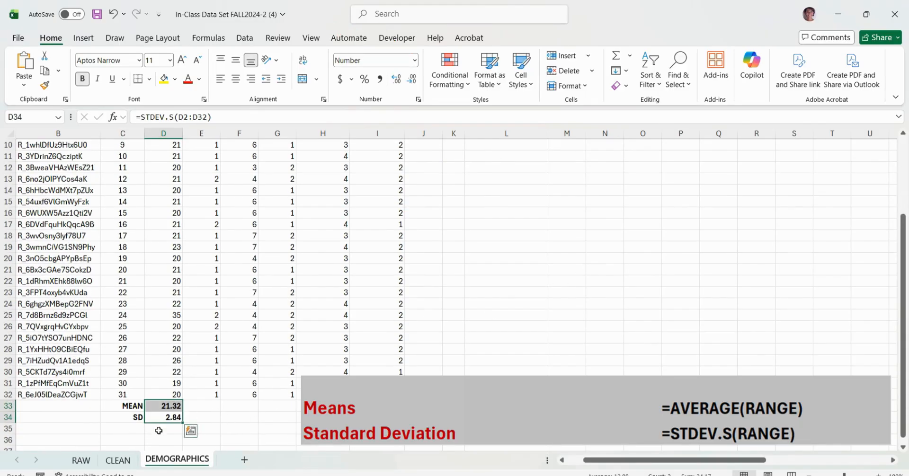
scroll(348, 365, up, 3)
double_click(469, 169)
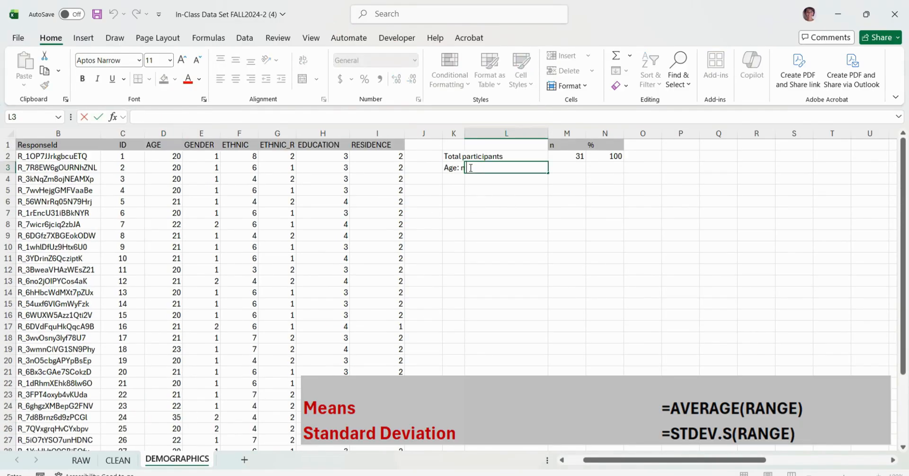
double_click(469, 169)
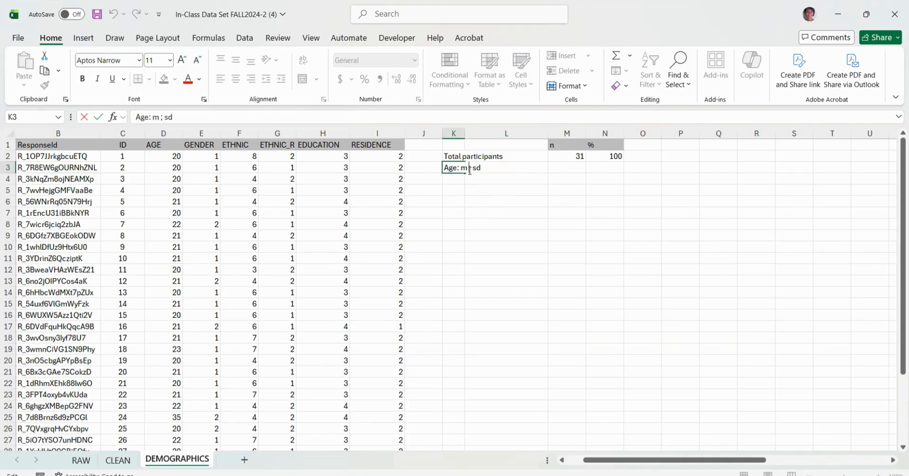
text(= 21.35)
key(BackSpace)
text(2)
Complete the K3 age label with sd = 2.84, and italicize m and sd
scroll(352, 314, down, 5)
scroll(352, 314, up, 5)
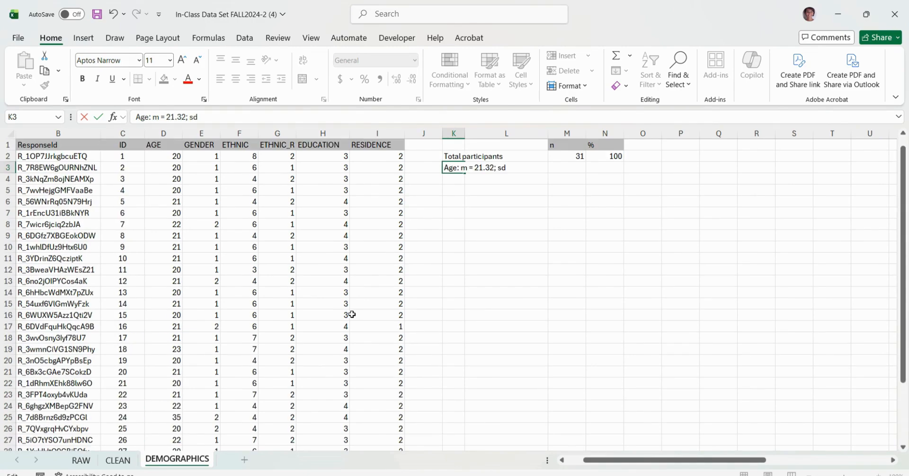
text(= 2.)
scroll(322, 340, down, 5)
scroll(322, 340, up, 5)
text(84)
key(Return)
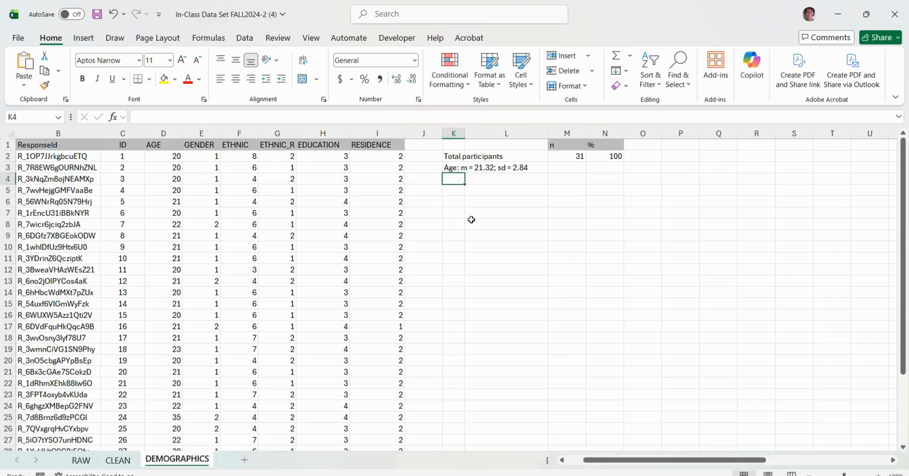
click(453, 167)
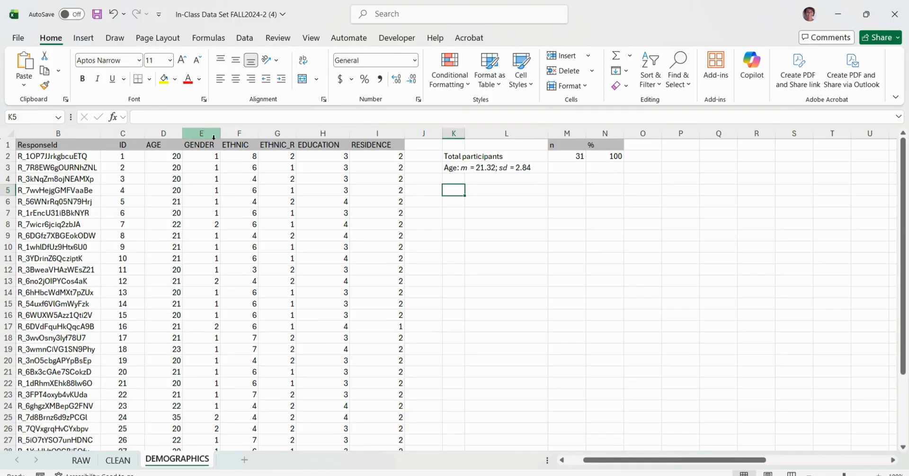
Add a Gender heading in K5 with the categories Female in L6 and Male in L7
click(204, 133)
click(453, 188)
text(gender)
key(Return)
key(Right)
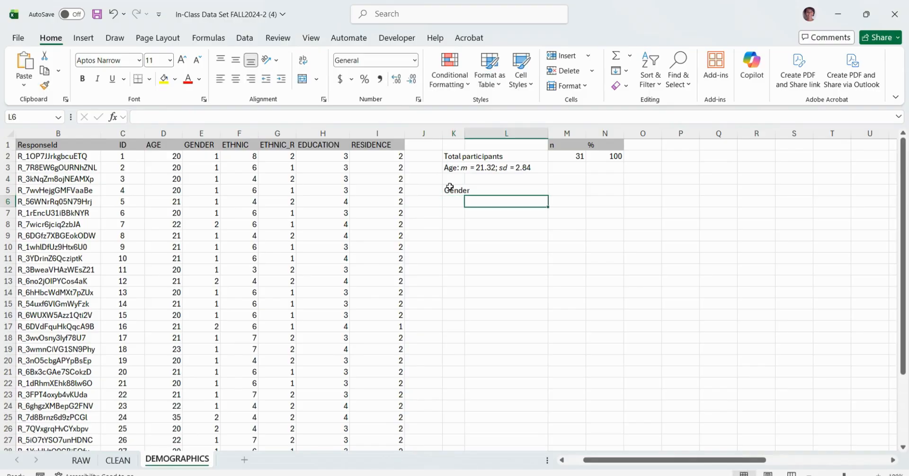
text(Female)
key(Return)
text(Male)
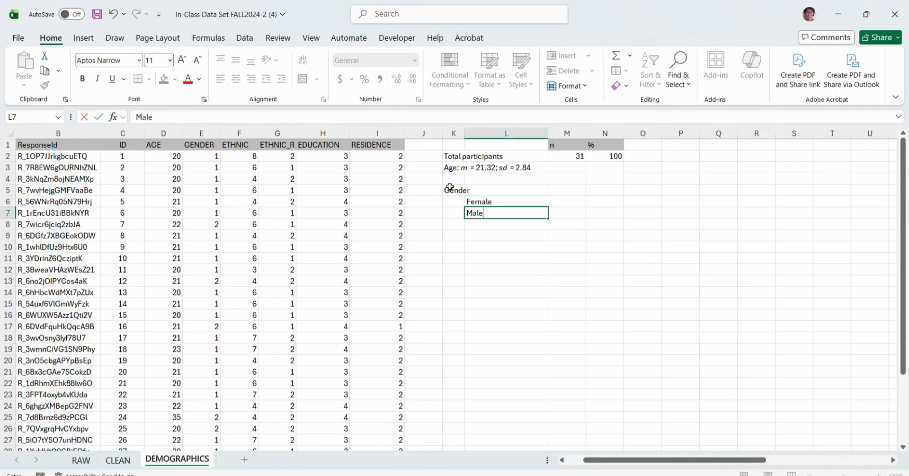
key(Return)
Count the female participants in M6 with the formula =COUNTIF(E:E, 1) on the GENDER column
drag(204, 156, 204, 433)
scroll(295, 338, up, 3)
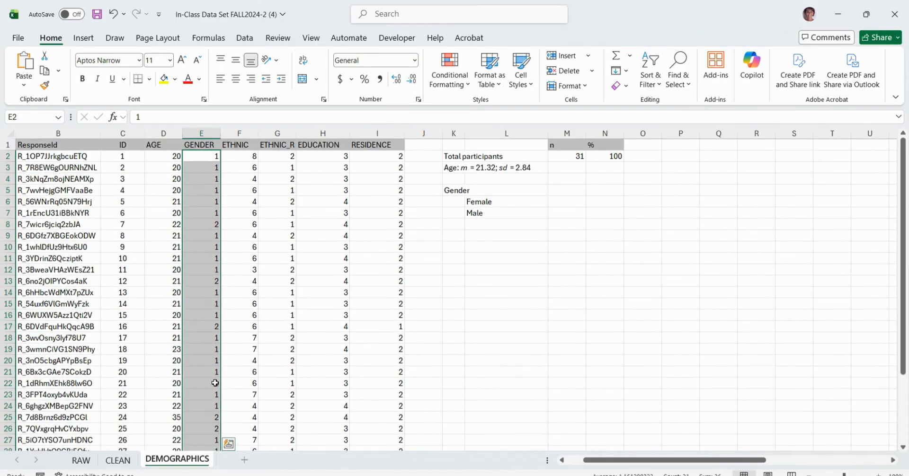
click(567, 200)
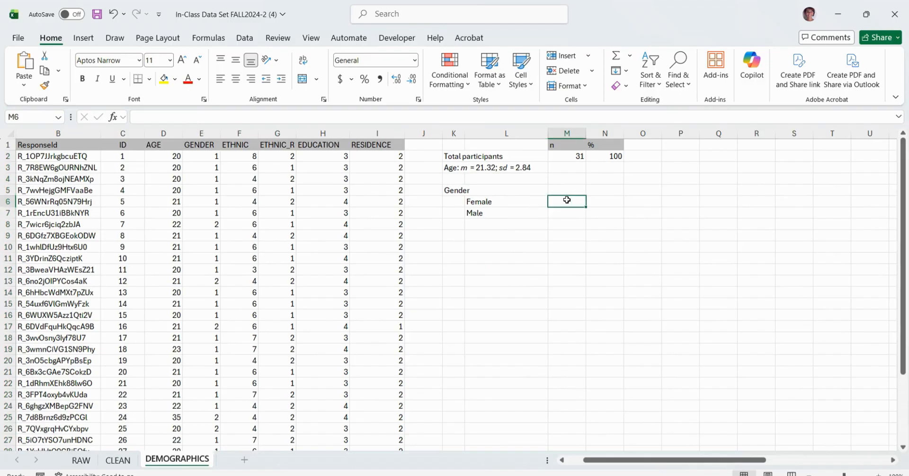
text(=)
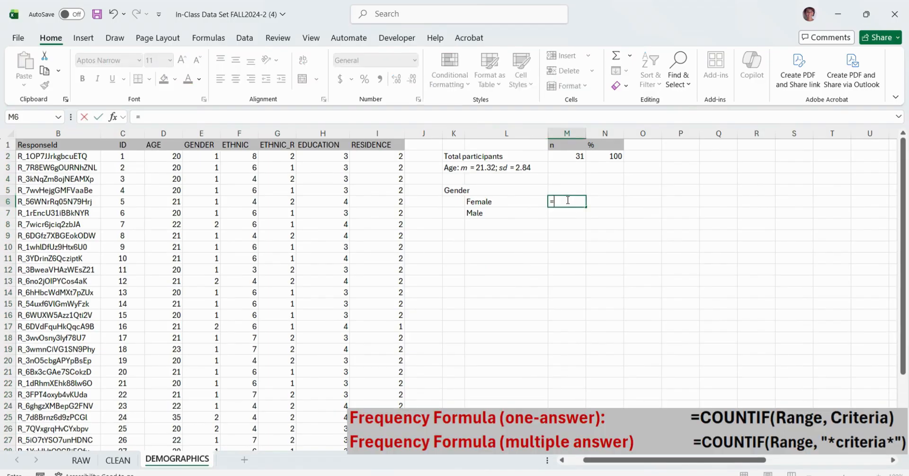
text(counto)
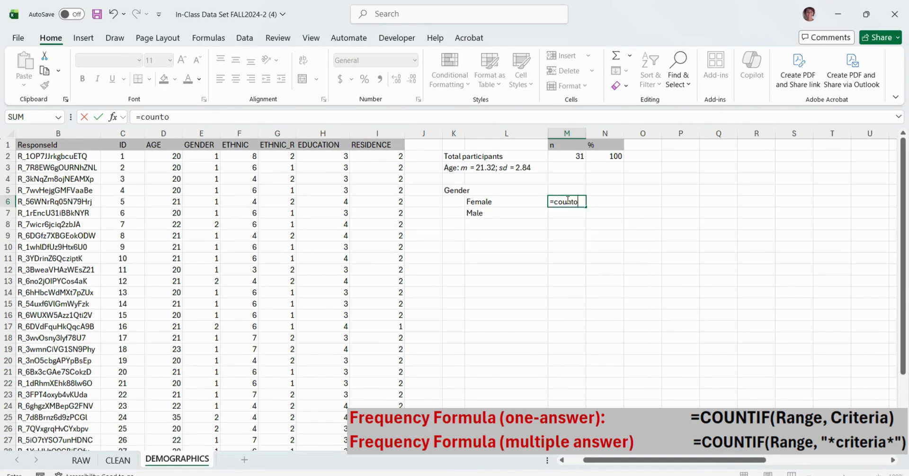
key(BackSpace)
text(i)
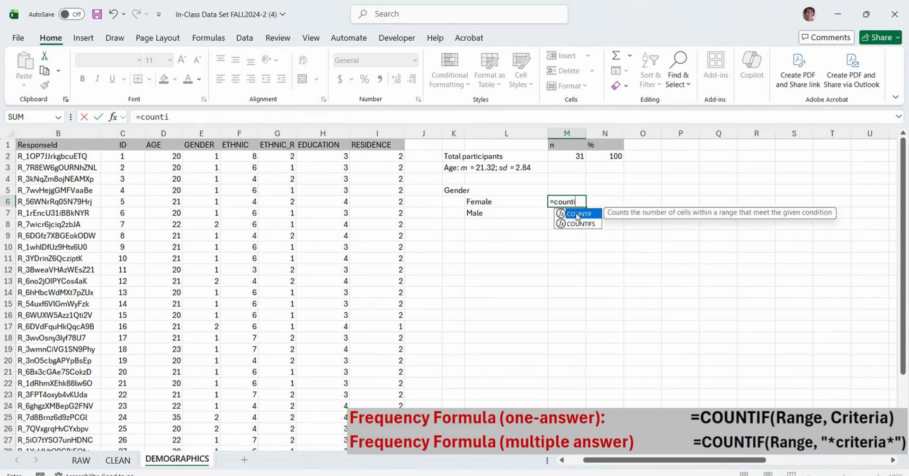
double_click(578, 214)
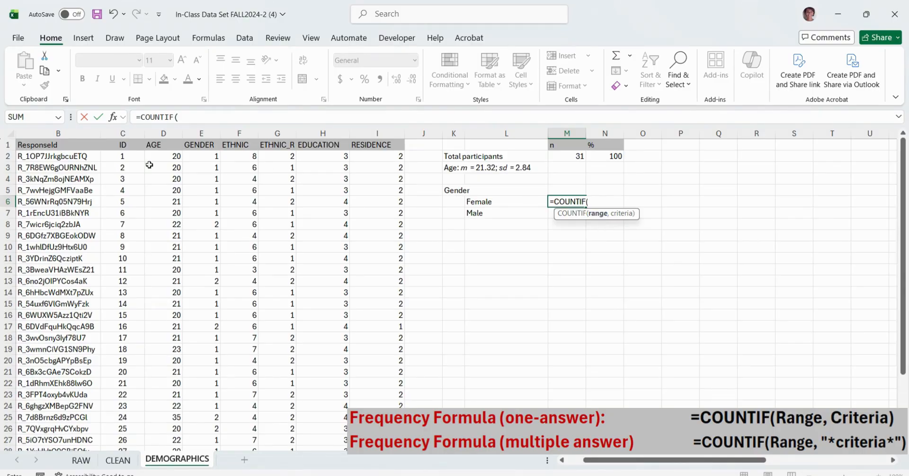
click(201, 130)
scroll(201, 176, down, 8)
scroll(201, 177, up, 8)
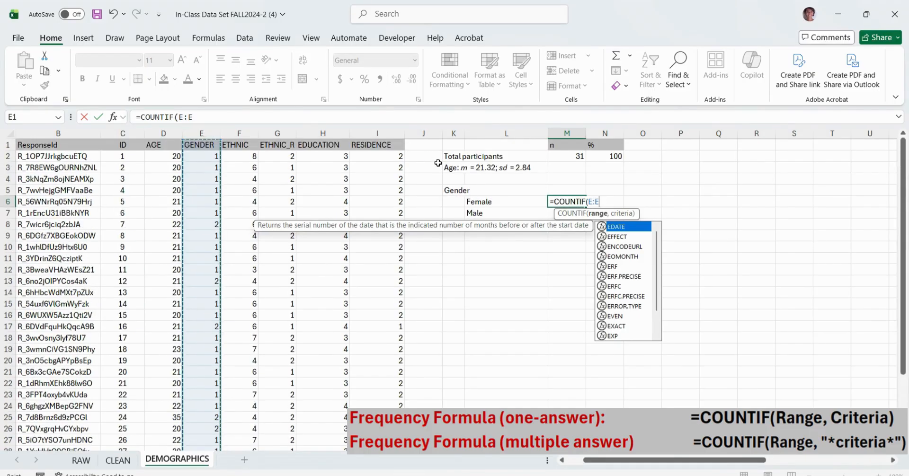
text(,)
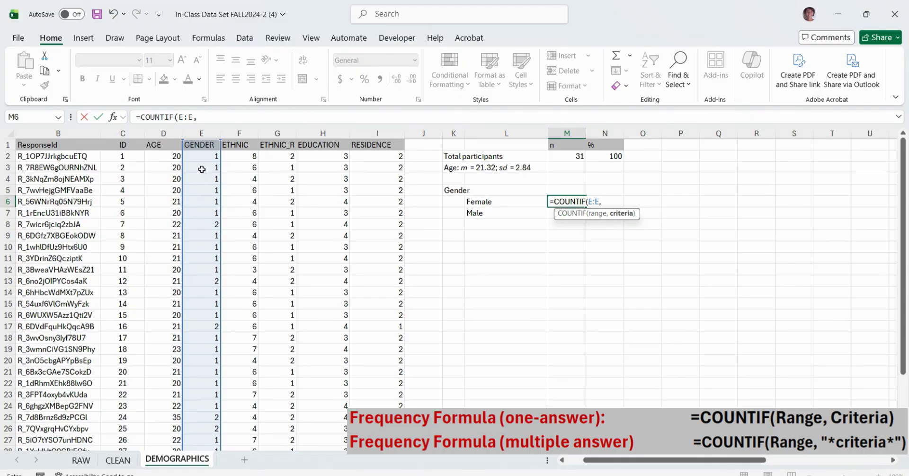
text(1))
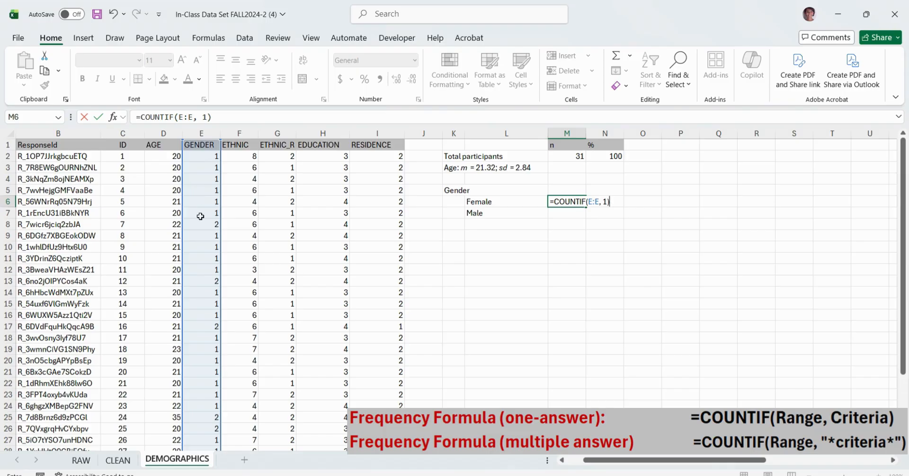
key(Return)
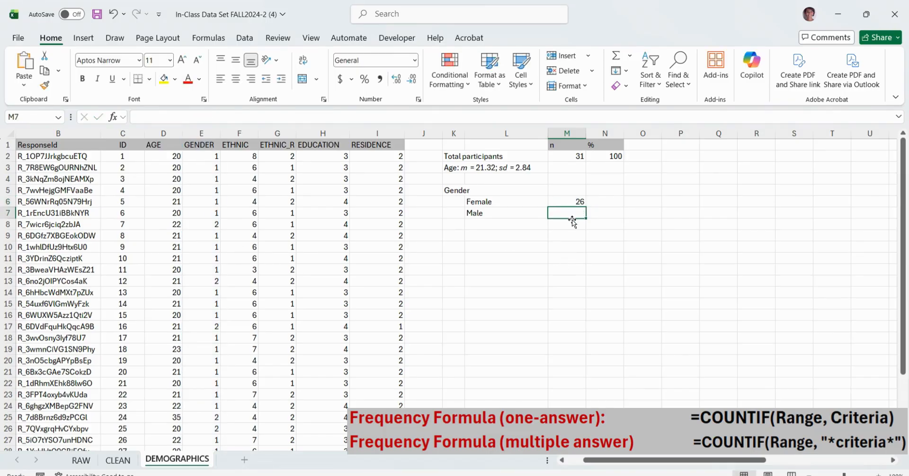
Copy the Female count formula down to M7 for Male, change its criterion to 2, and compare the counts with the participant total
click(570, 203)
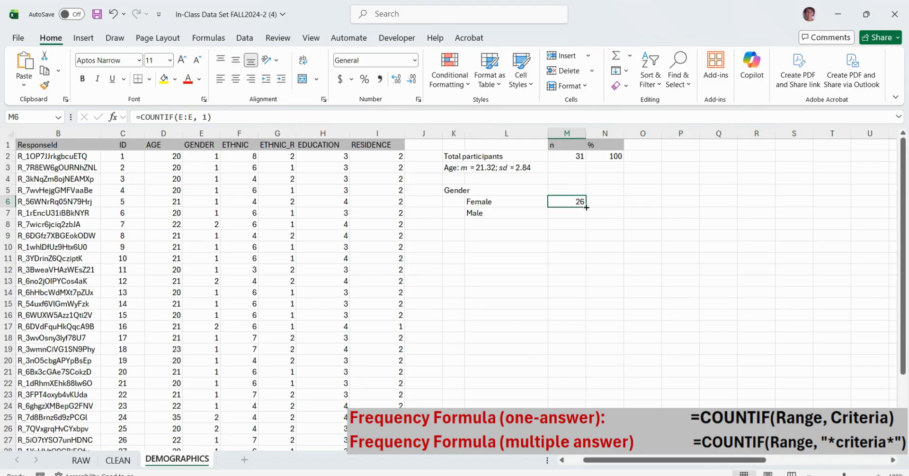
drag(586, 207, 586, 219)
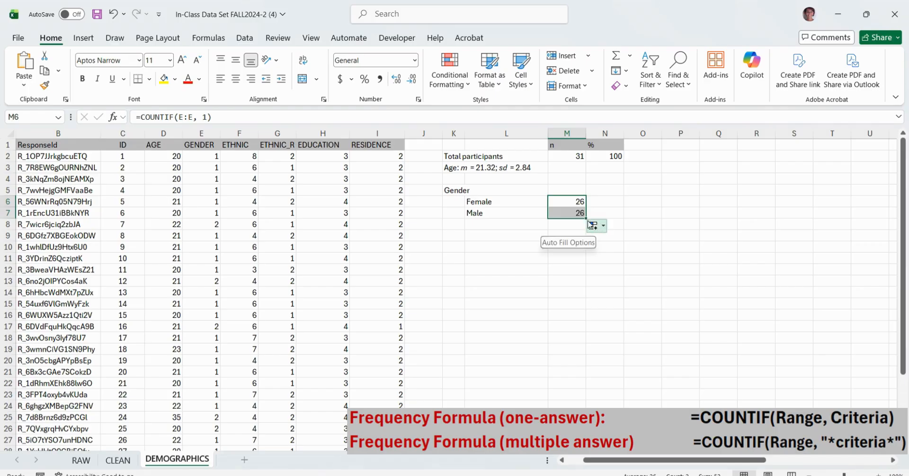
click(568, 213)
double_click(205, 117)
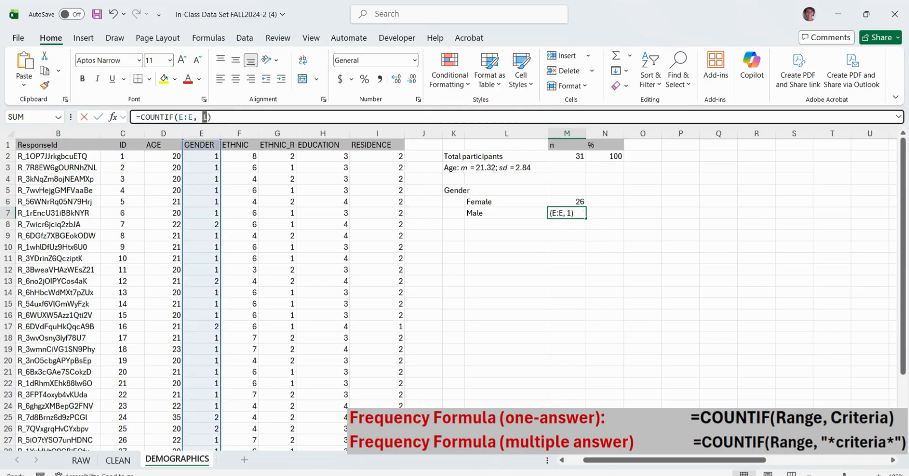
text(2)
key(Return)
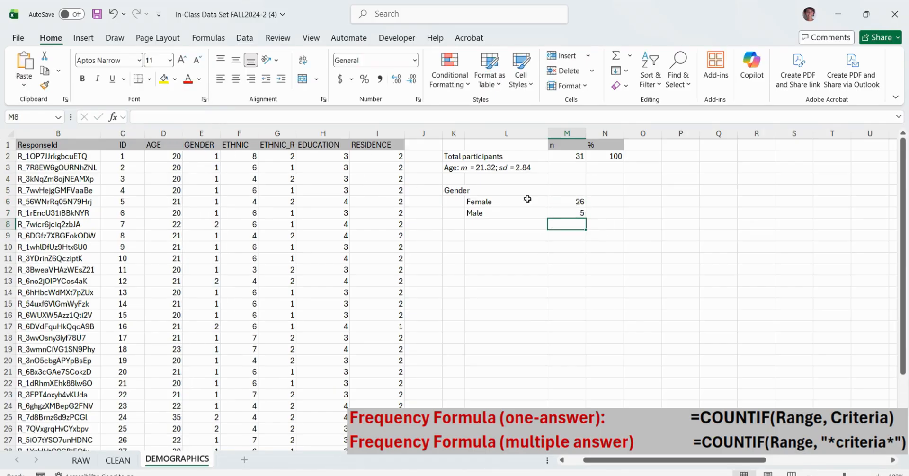
click(575, 157)
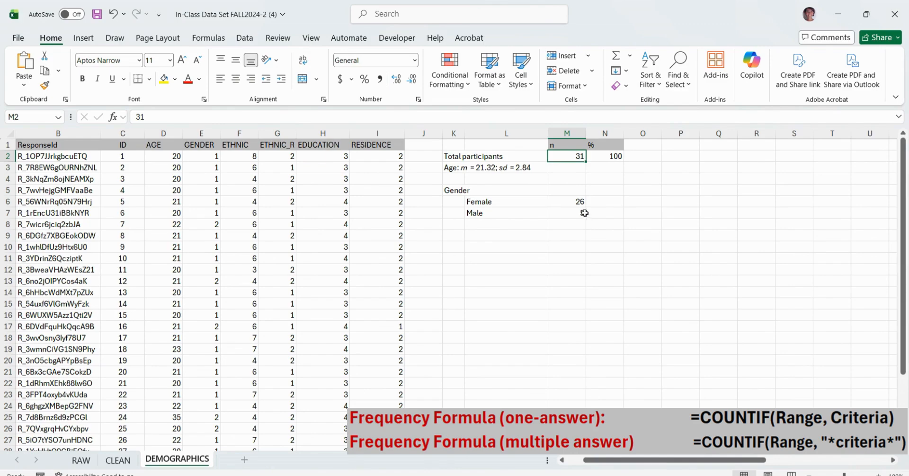
click(573, 226)
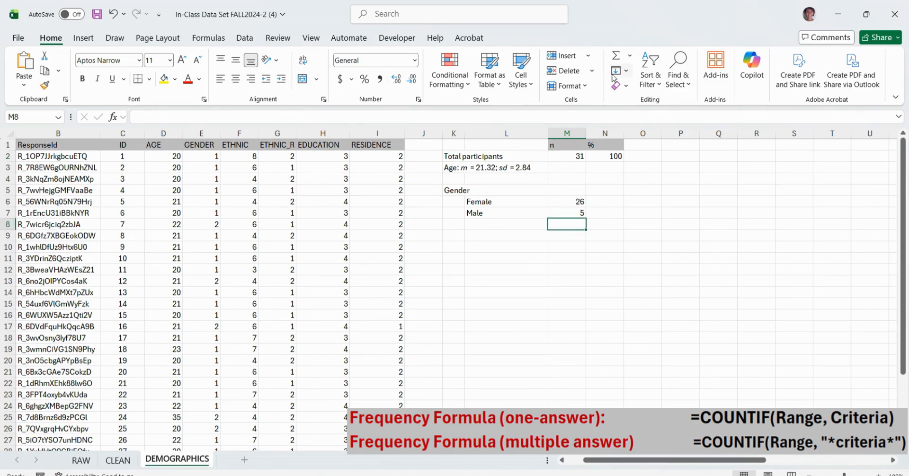
Total the gender counts in M8 with AutoSum as a check, and clear the total again
click(622, 60)
click(622, 60)
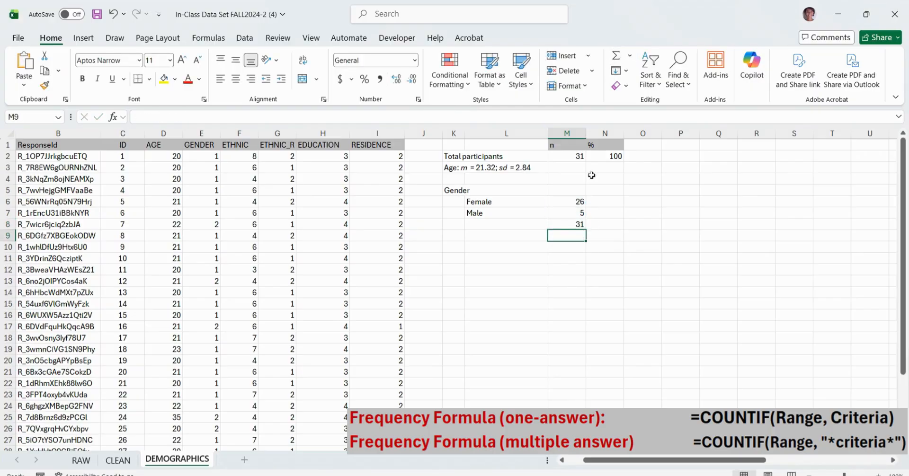
key(Delete)
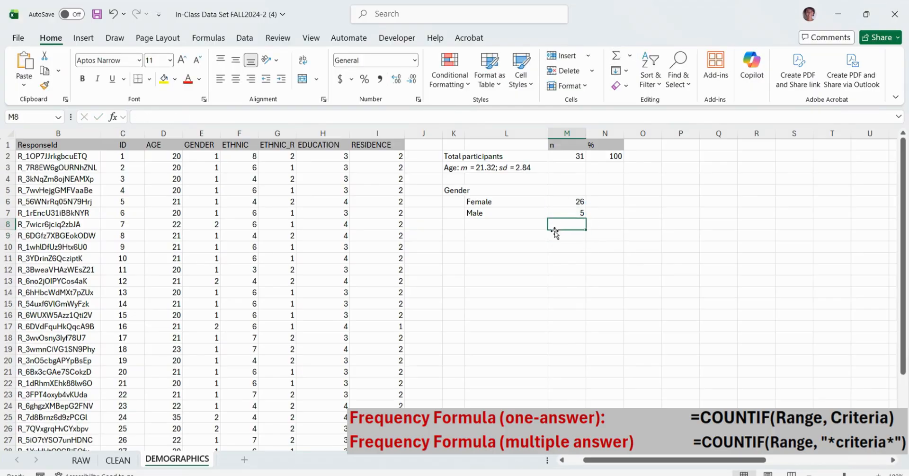
Make the Gender heading in K5 bold and add a bold Ethnicity heading in K9
click(461, 193)
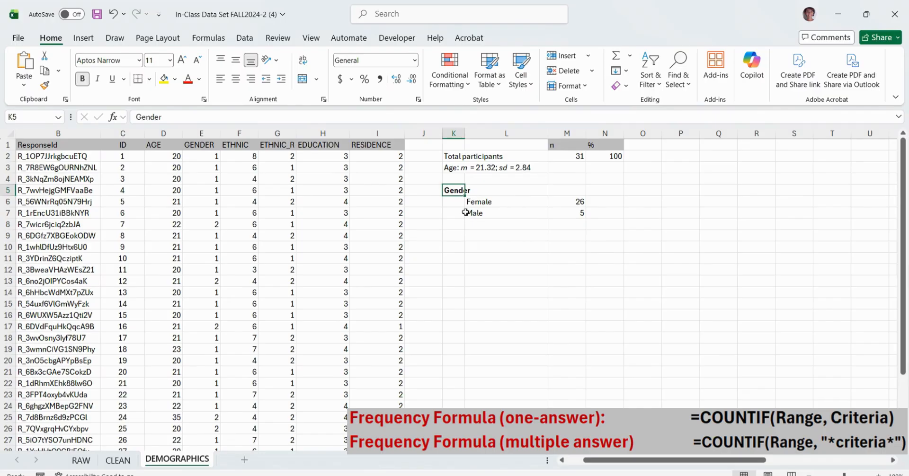
click(453, 235)
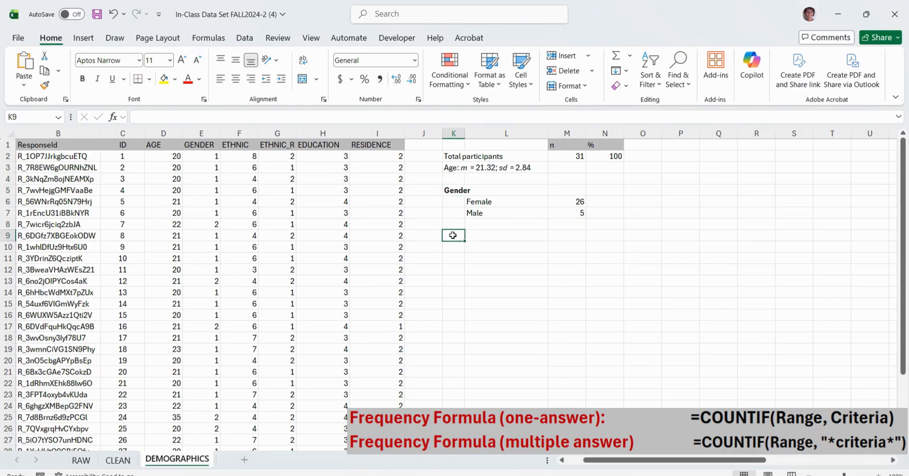
text(Ethnicity)
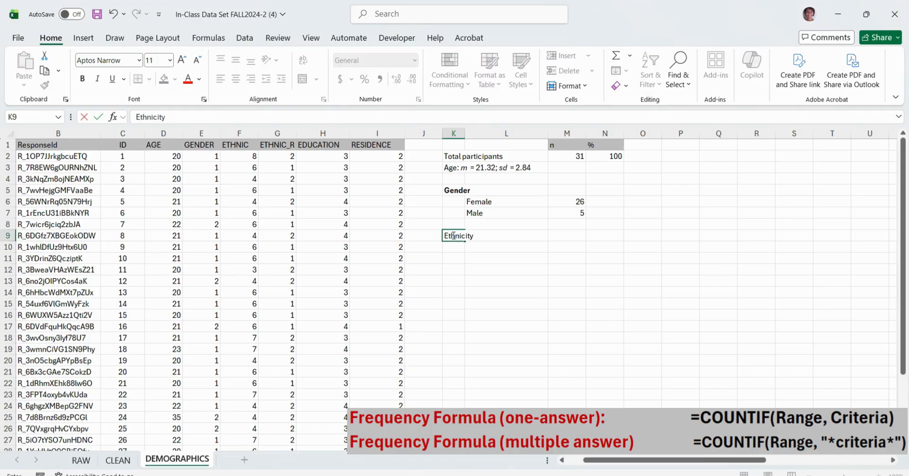
click(482, 247)
click(453, 235)
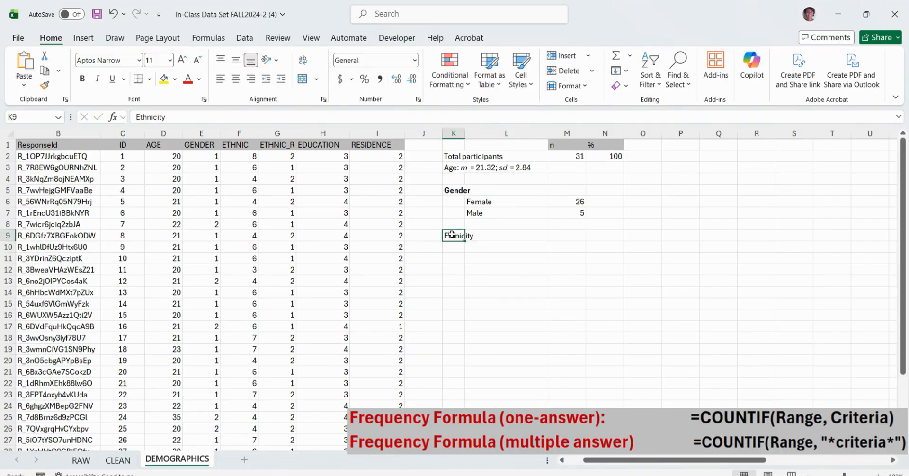
key(ctrl+b)
Enter the ethnicity categories White in L10 and Non-White in L11
click(482, 247)
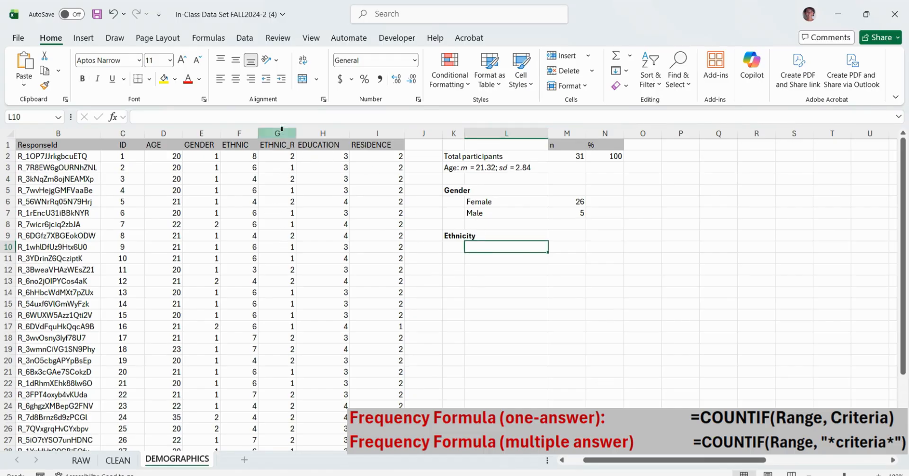
text(wh)
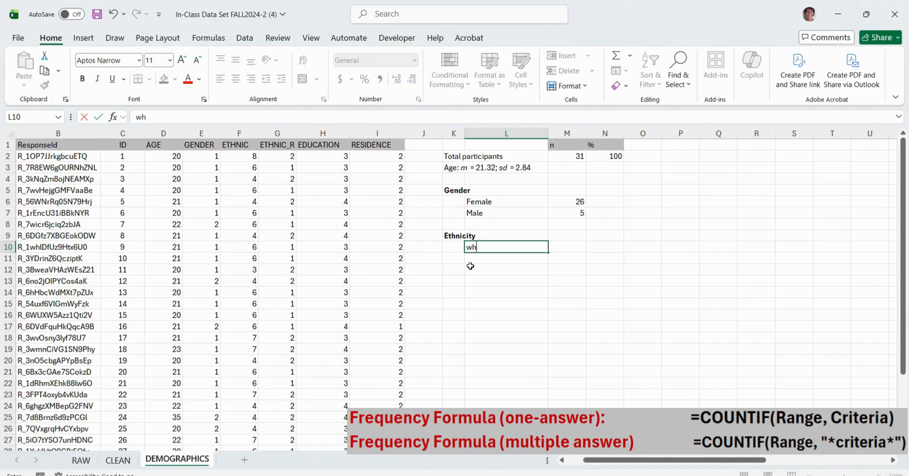
key(BackSpace)
key(BackSpace)
text(W)
scroll(234, 237, down, 8)
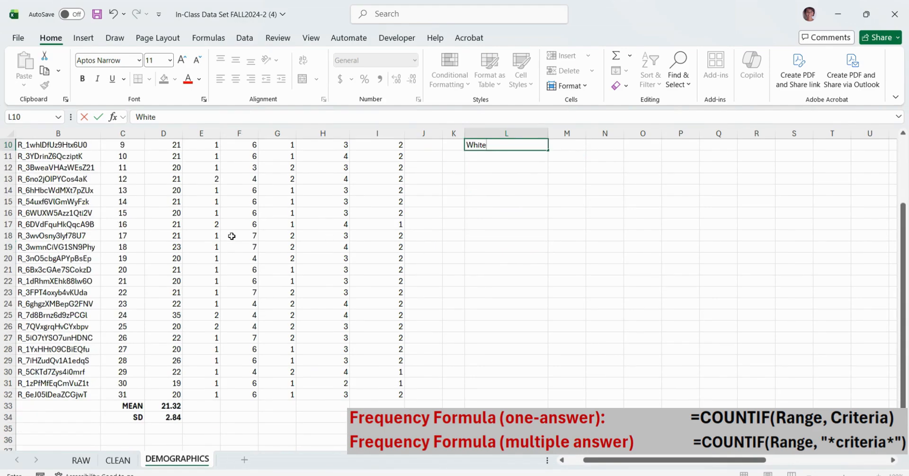
scroll(234, 236, up, 8)
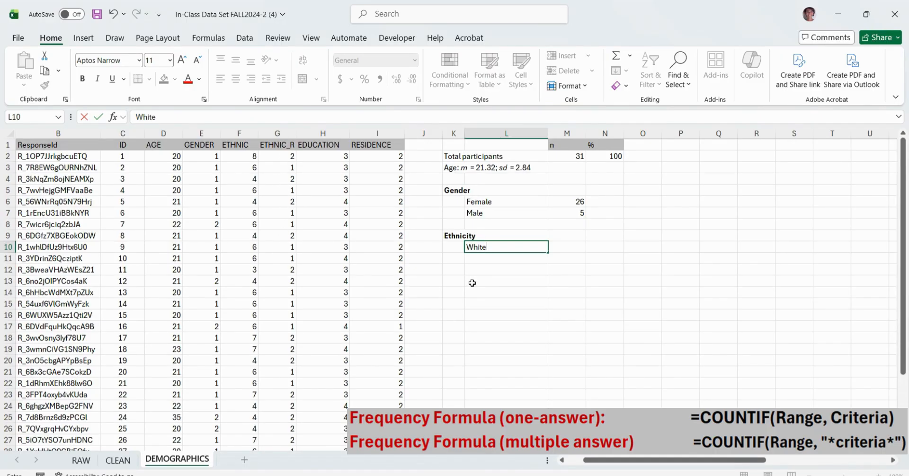
key(Return)
text(Non)
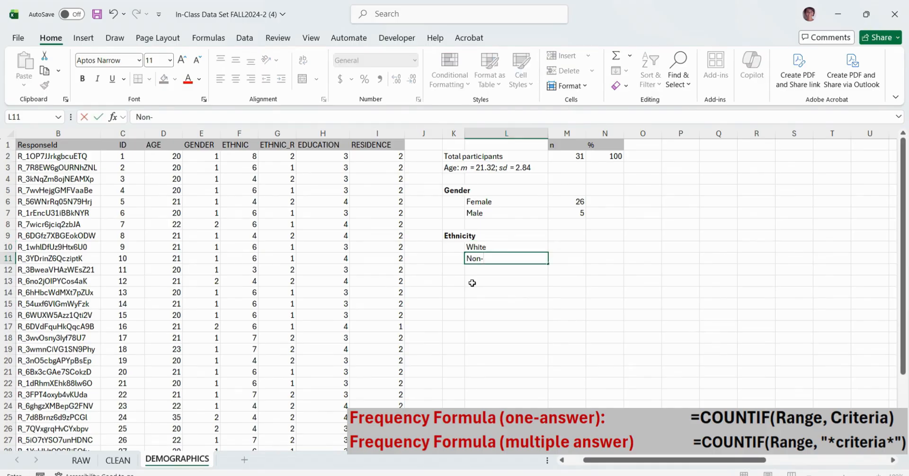
text(-White)
key(BackSpace)
text(te)
Count the White participants in M10 with the formula =COUNTIF(G:G, 1) on the ETHNIC_R column
click(573, 249)
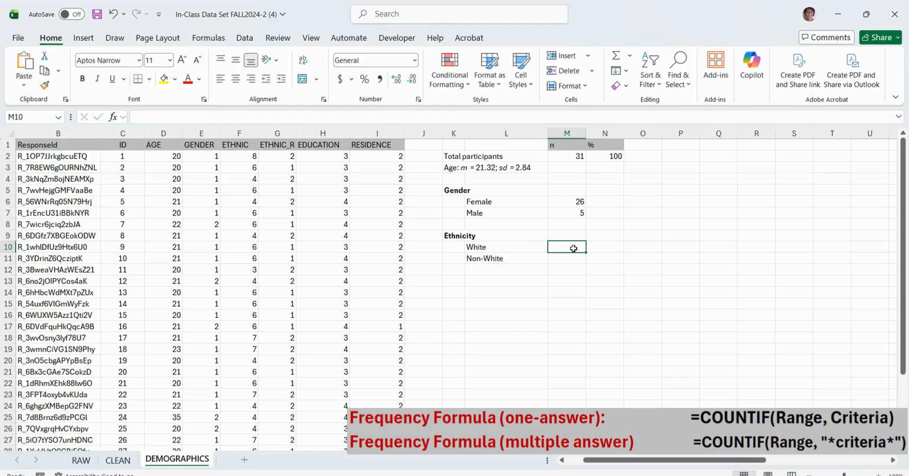
text(=count)
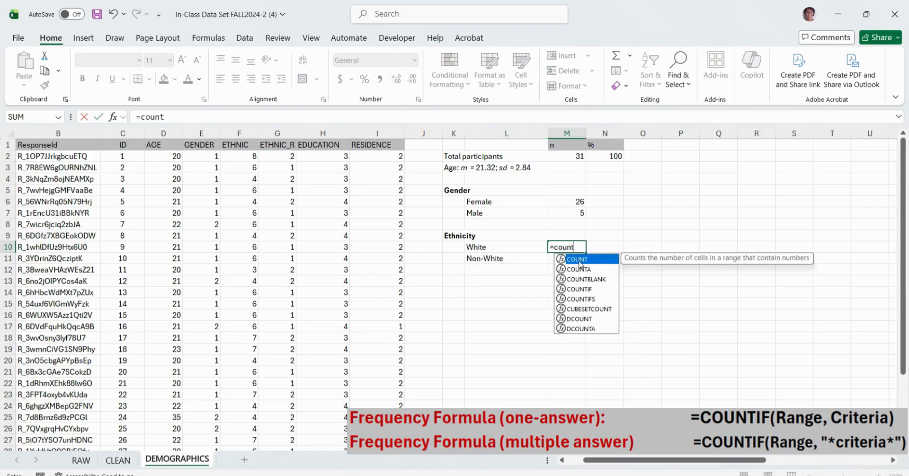
double_click(581, 289)
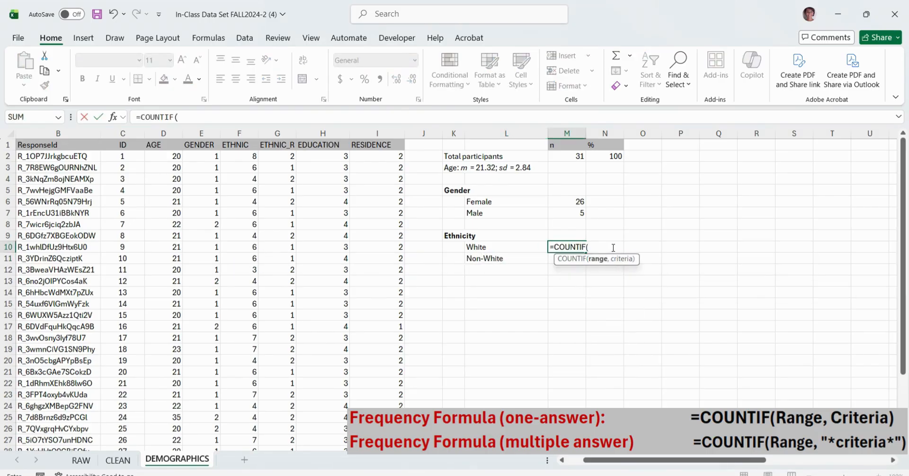
click(294, 145)
key(ctrl+space)
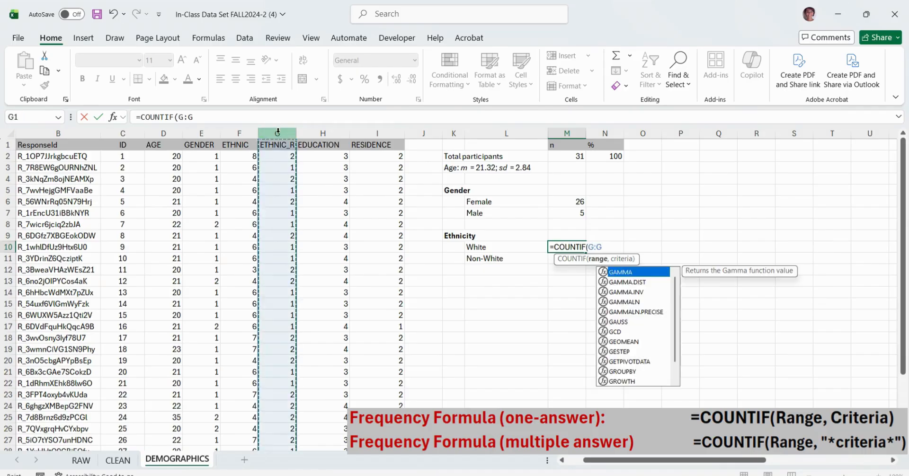
text(, 1))
key(Return)
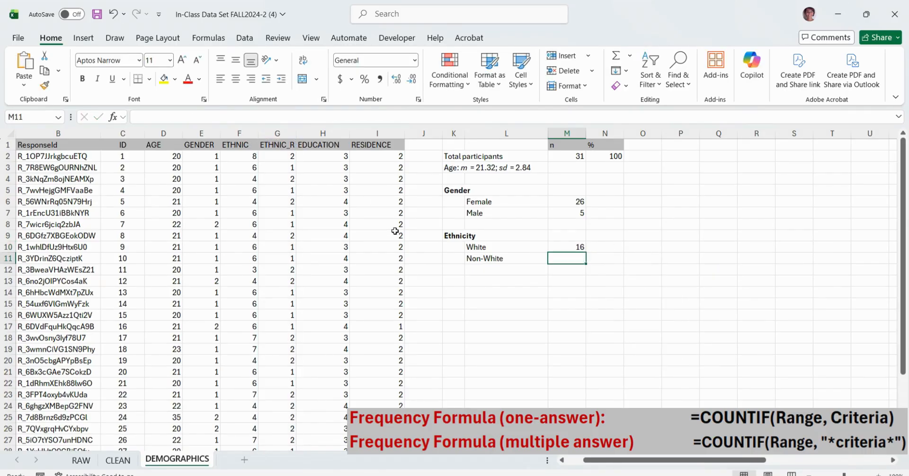
Copy the White count formula down to M11 for Non-White, change its criterion to 2, and check the participant total
click(577, 248)
drag(586, 252, 586, 263)
click(577, 258)
double_click(205, 117)
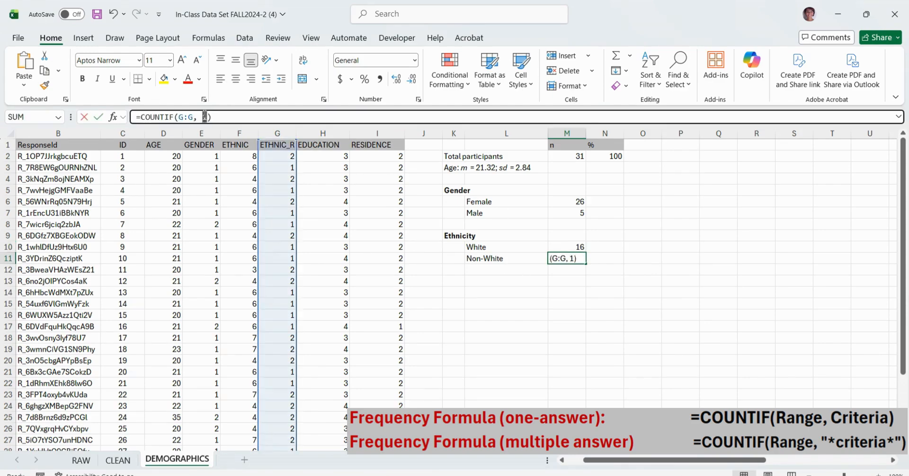
text(2)
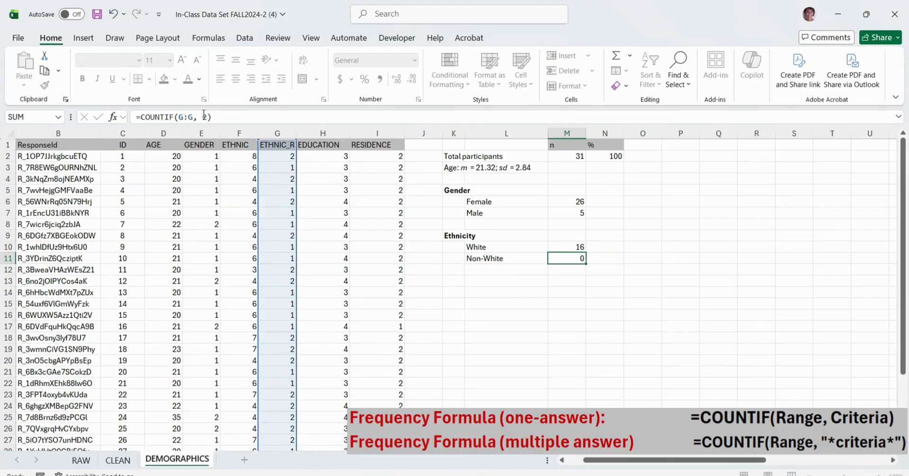
key(Return)
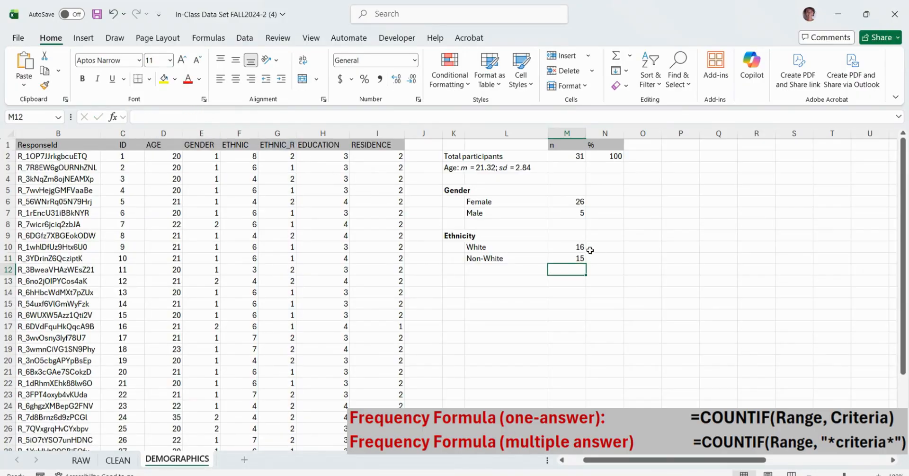
click(565, 157)
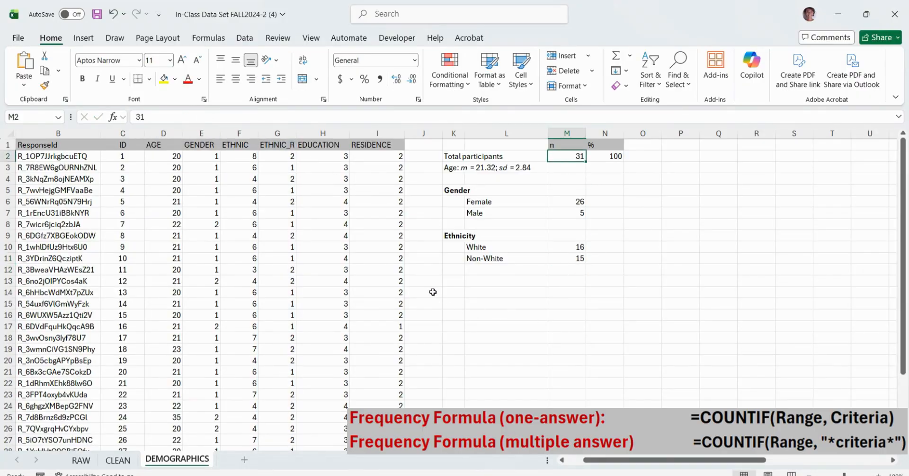
Add a bold Education heading in K13
click(462, 280)
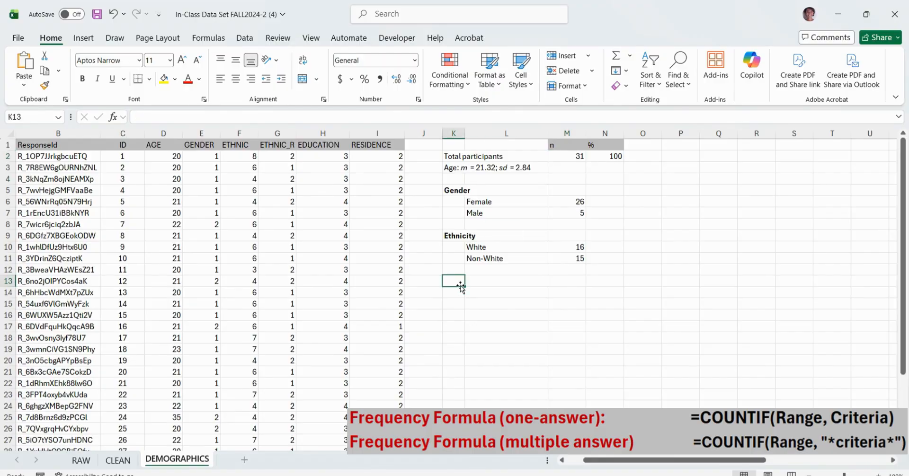
text(Ed)
key(Escape)
key(ctrl+b)
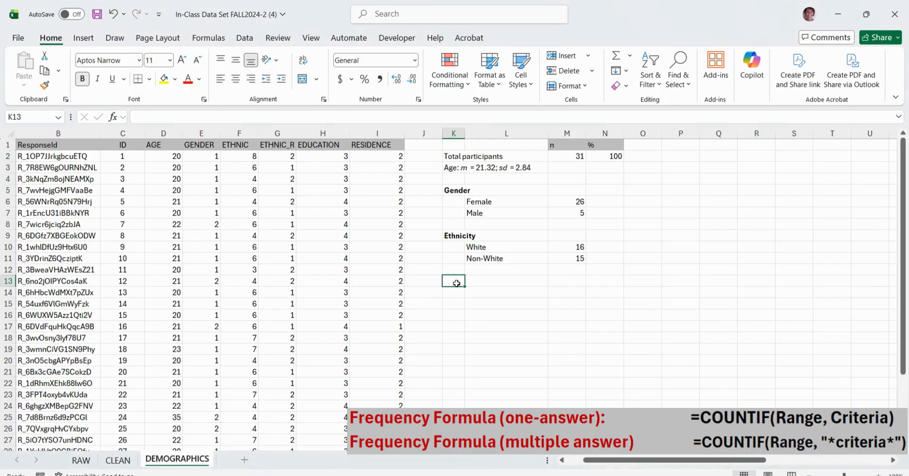
text(Education)
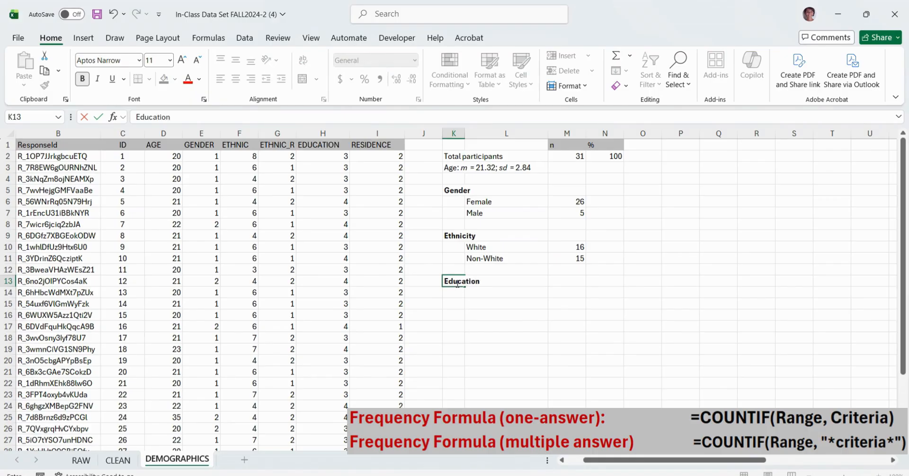
key(Return)
Review the codes in the EDUCATION column, and look up their education levels in the Word survey document
drag(325, 156, 335, 407)
click(334, 407)
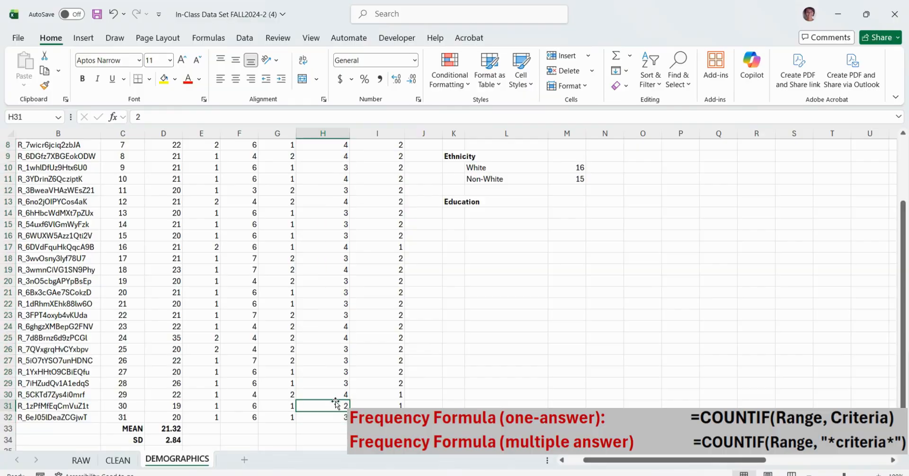
click(331, 419)
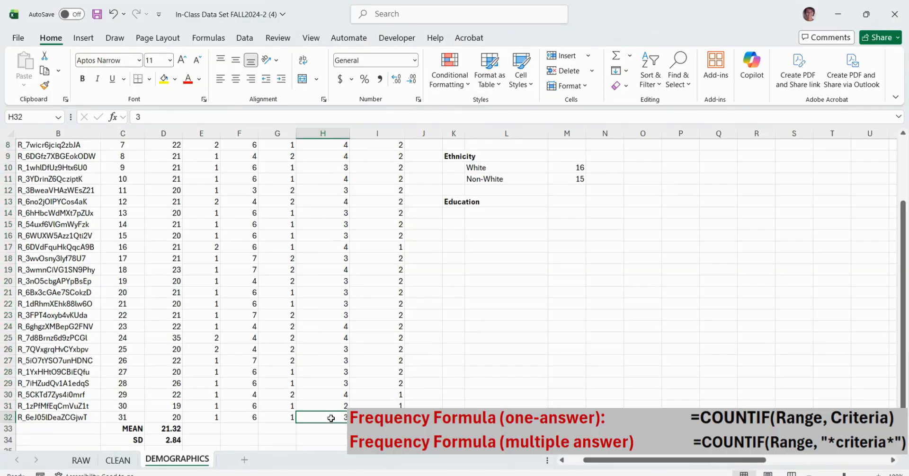
scroll(331, 416, up, 3)
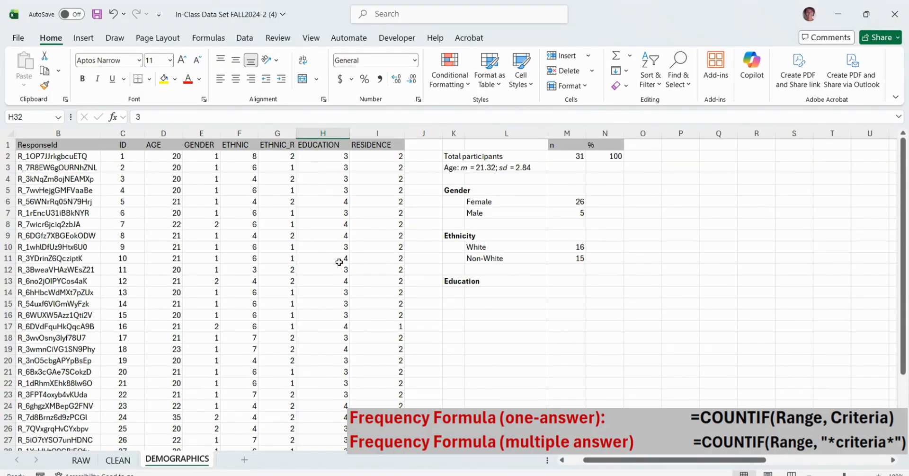
click(674, 414)
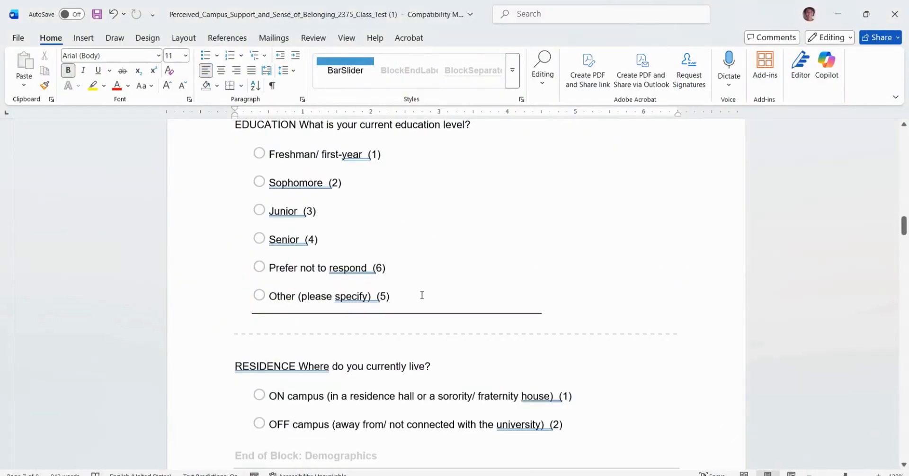
scroll(422, 297, up, 1)
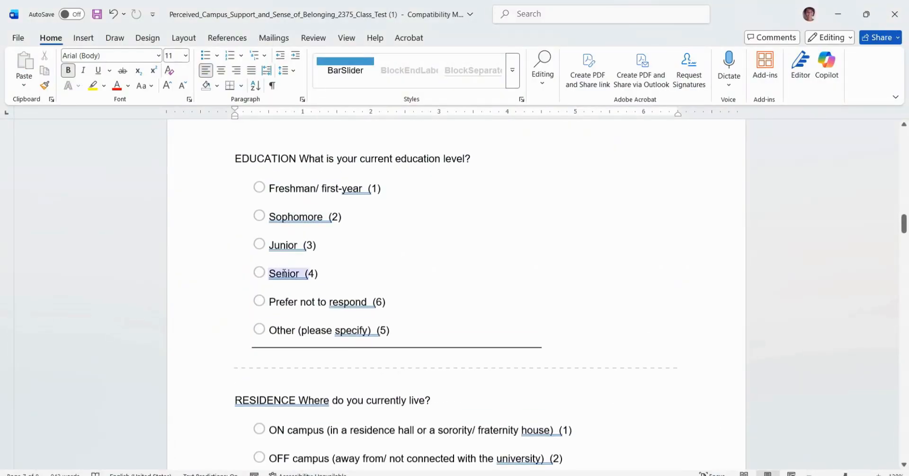
Switch back to the In-Class Data Set workbook in Excel and list Sophomore, Junior and Senior in L14:L16 under Education
mouse_move(601, 475)
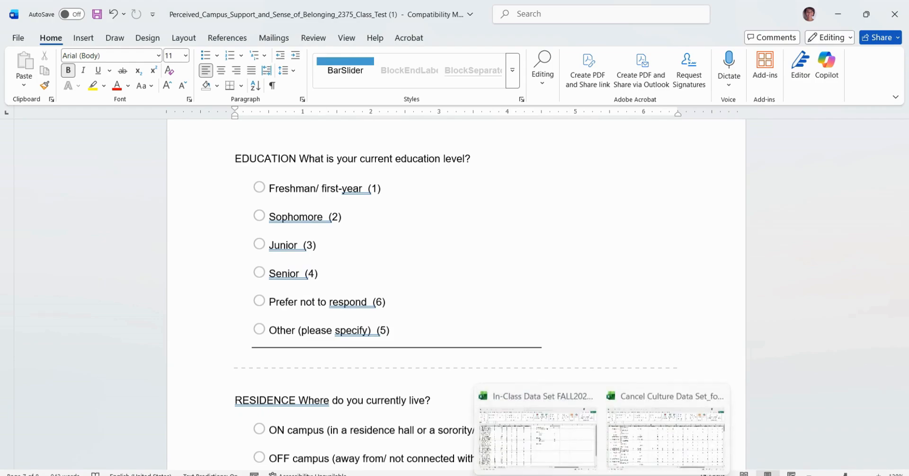
click(521, 458)
click(491, 293)
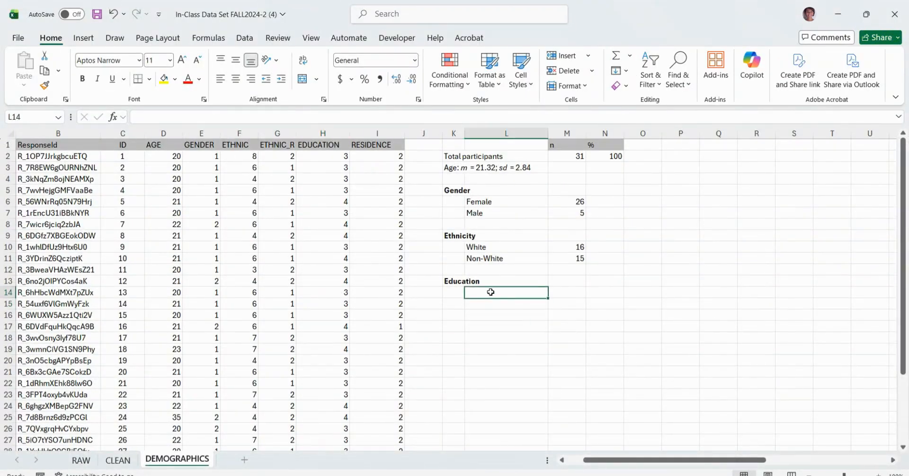
text(Sophomore)
key(Return)
text(Junior)
key(Return)
text(Senior)
key(Return)
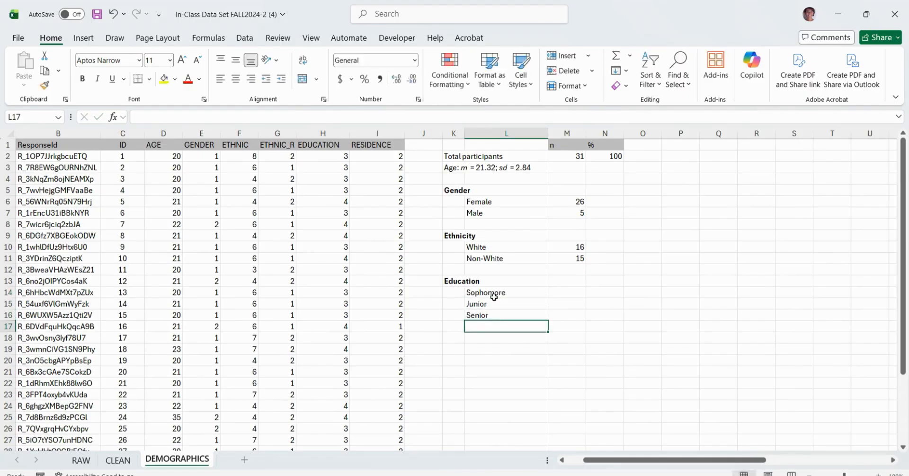
Count the sophomores in M14 with the formula =COUNTIF(H:H, 2) on the EDUCATION column
click(569, 293)
text(=countif)
double_click(577, 305)
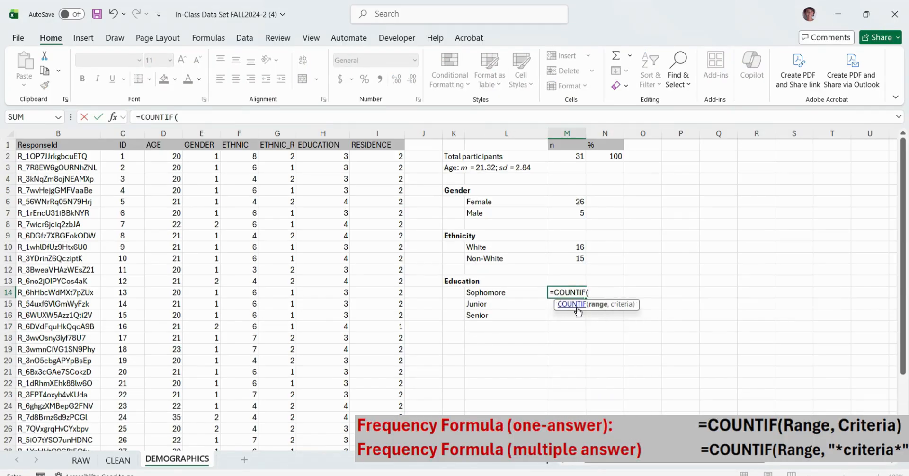
click(310, 132)
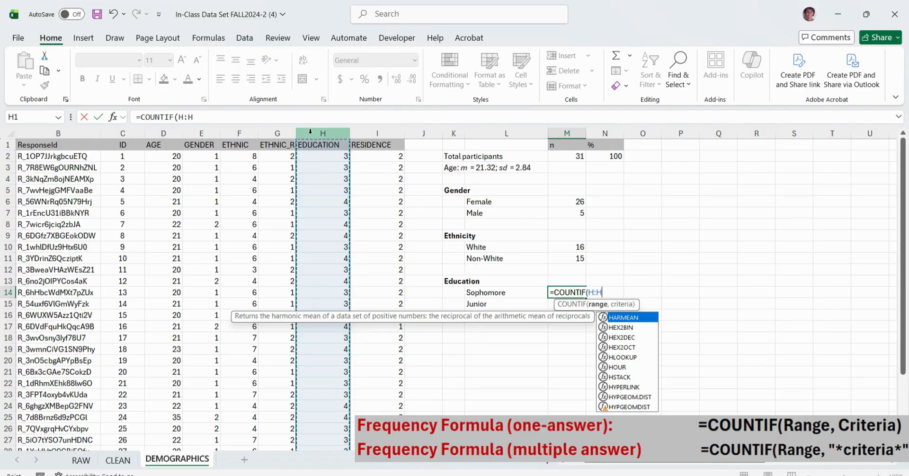
text(, 2)
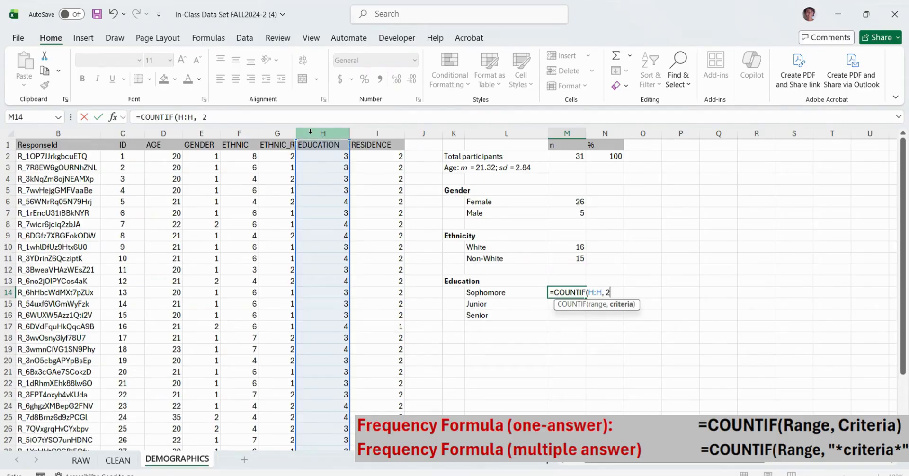
key(Return)
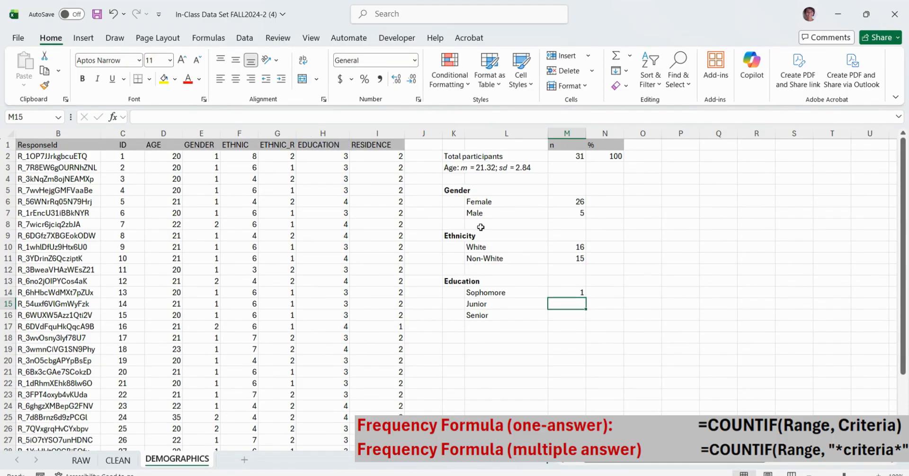
Copy the Sophomore count formula down to M15:M16, and change the Junior criterion in M15 to 3
click(577, 291)
drag(588, 298, 588, 316)
click(575, 306)
double_click(204, 116)
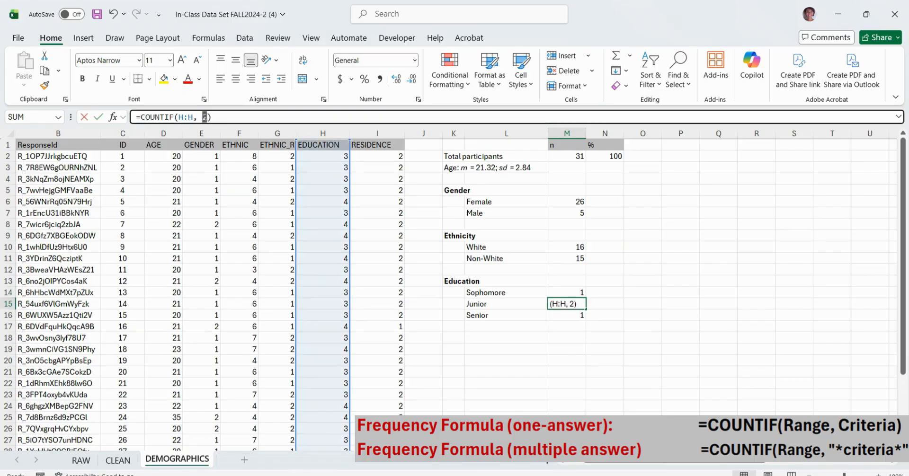
text(3)
key(Return)
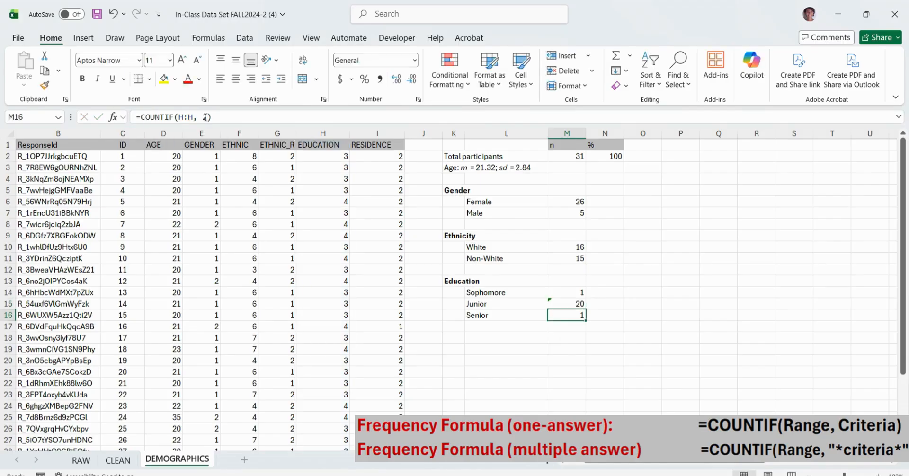
Change the criterion of the Senior count formula in M16 to 4, and check the counts against the participant total
double_click(205, 117)
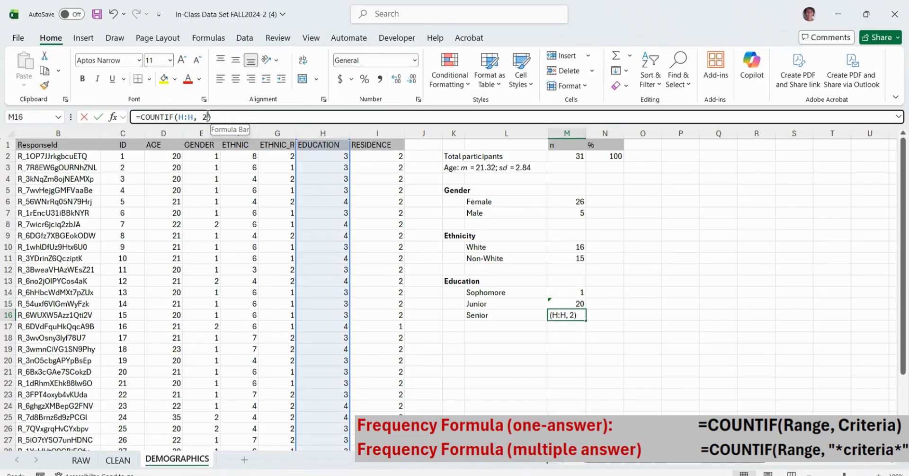
text(4)
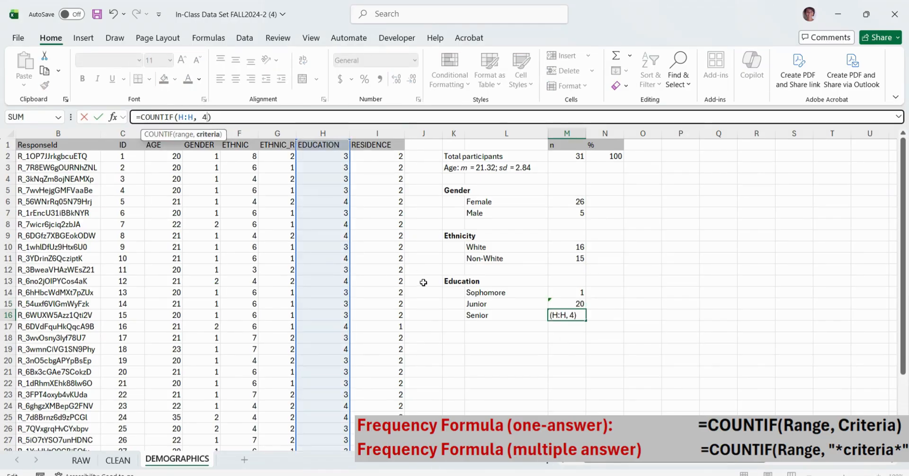
key(Return)
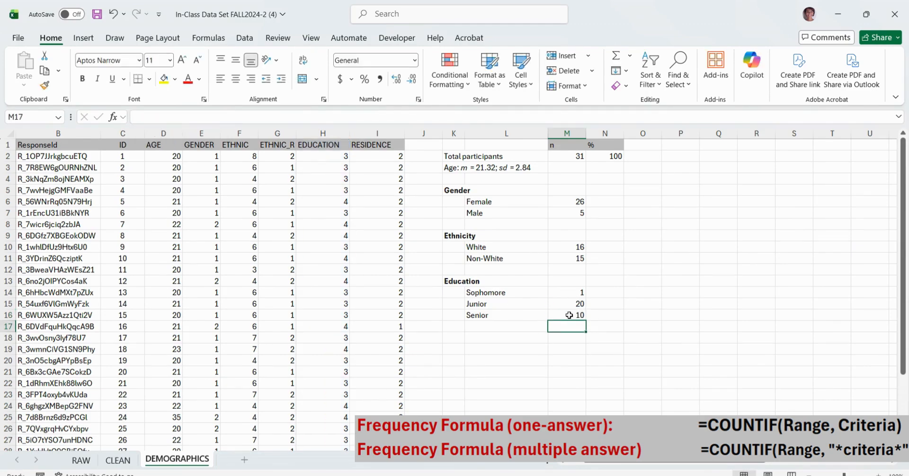
click(562, 158)
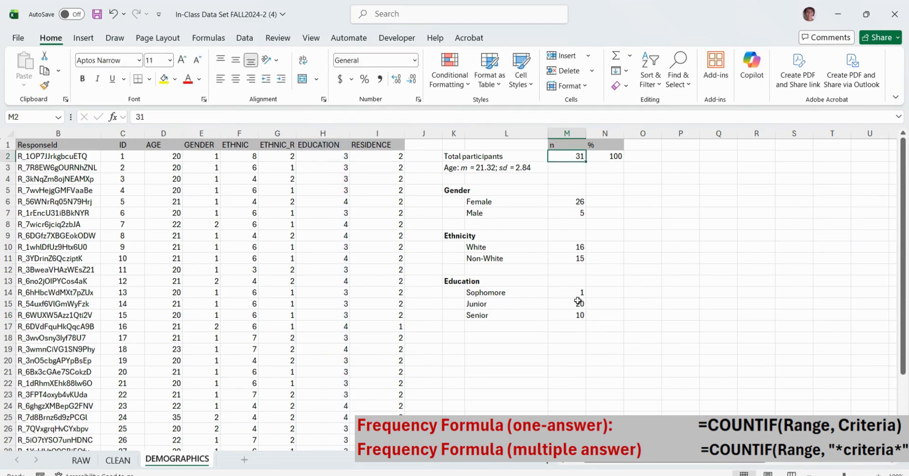
Add a bold Residence heading in K18
click(455, 341)
text(Residence)
key(Return)
key(ctrl+b)
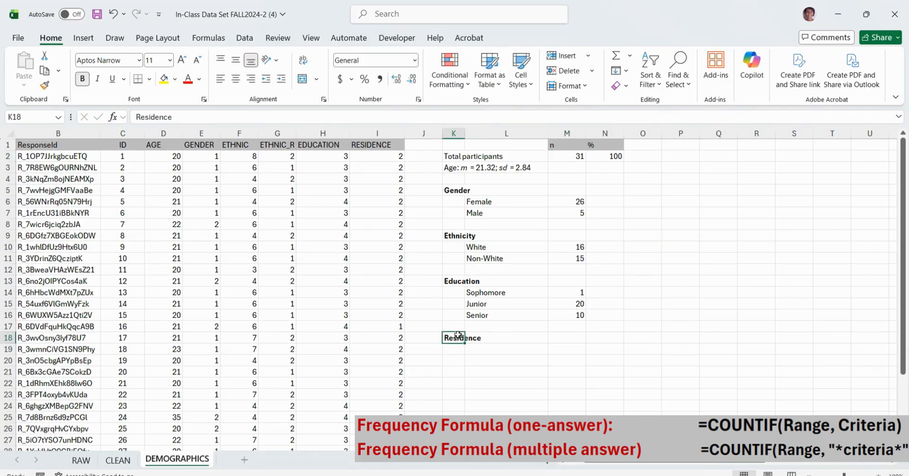
List On-Campus and Off-Campus in L19:L20 under Residence
click(494, 354)
double_click(495, 354)
text(On-C)
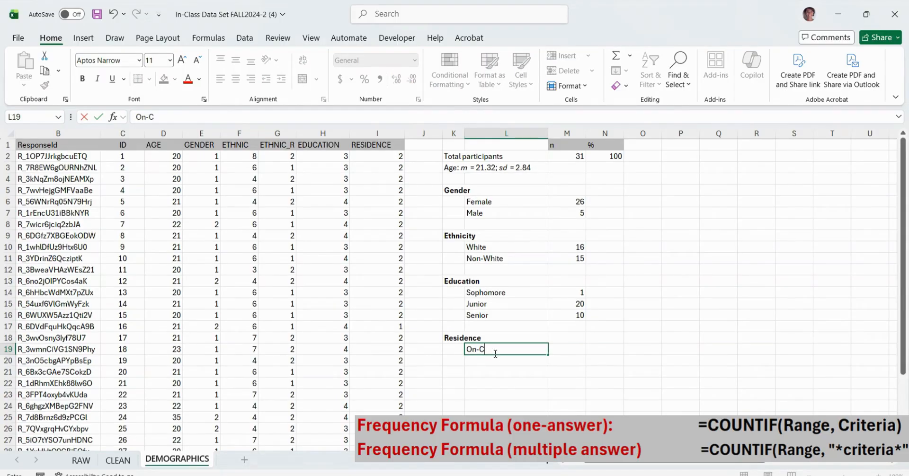
text(ampus)
key(Return)
text(Off-)
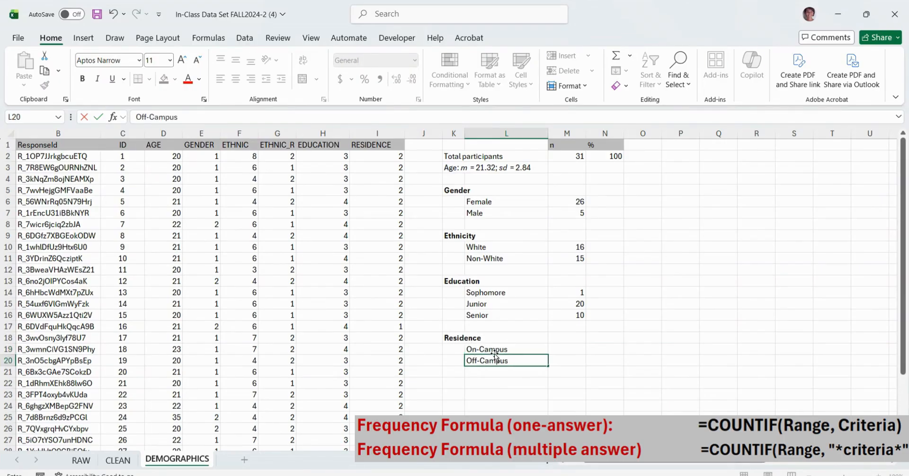
text(Campus)
key(Return)
Switch to the Word survey document and look up the answer codes for on-campus and off-campus residence
key(alt+Tab)
drag(327, 262, 270, 260)
drag(573, 259, 564, 258)
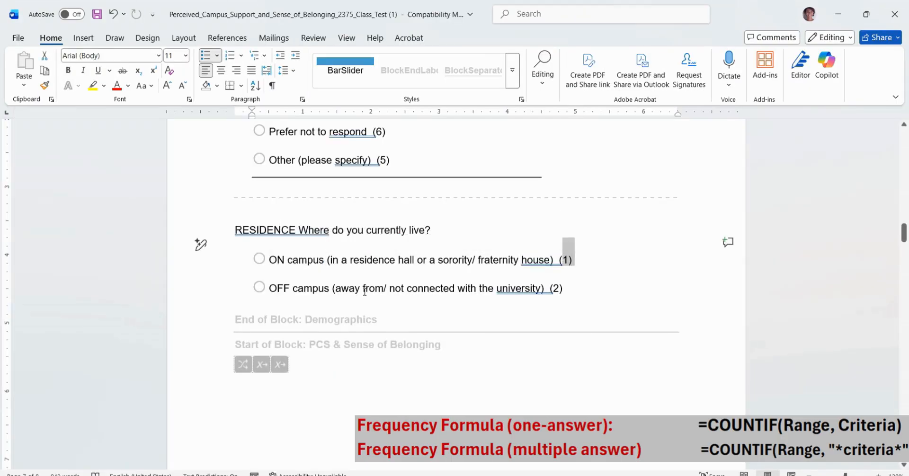
drag(336, 289, 270, 288)
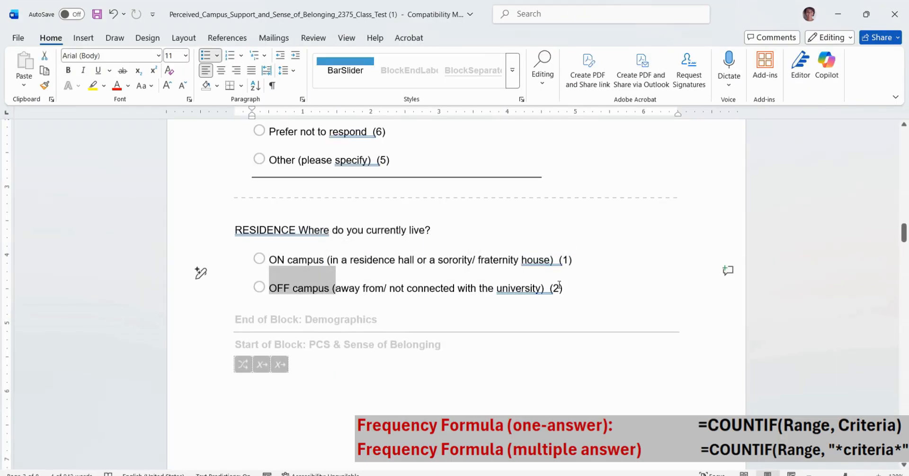
drag(559, 288, 551, 288)
Switch back to the Excel workbook and count code 1 of the RESIDENCE column in M19 with =COUNTIF(I:I,1)
mouse_move(602, 475)
click(559, 438)
click(577, 349)
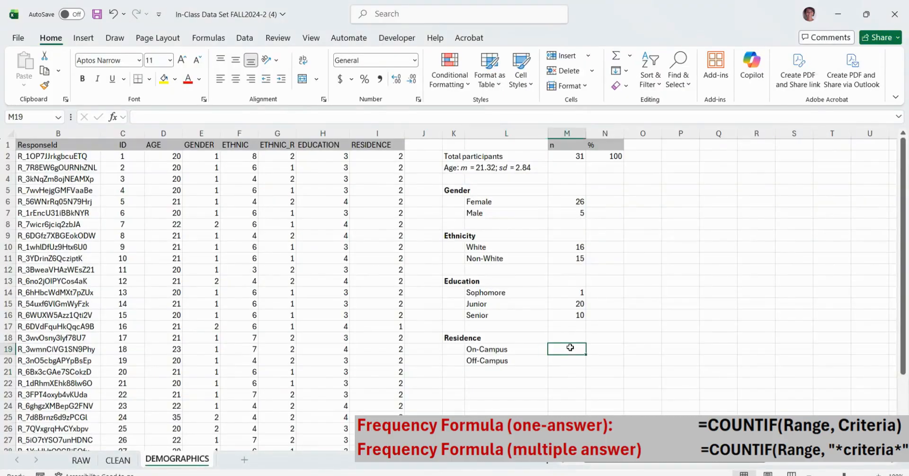
text(=counti)
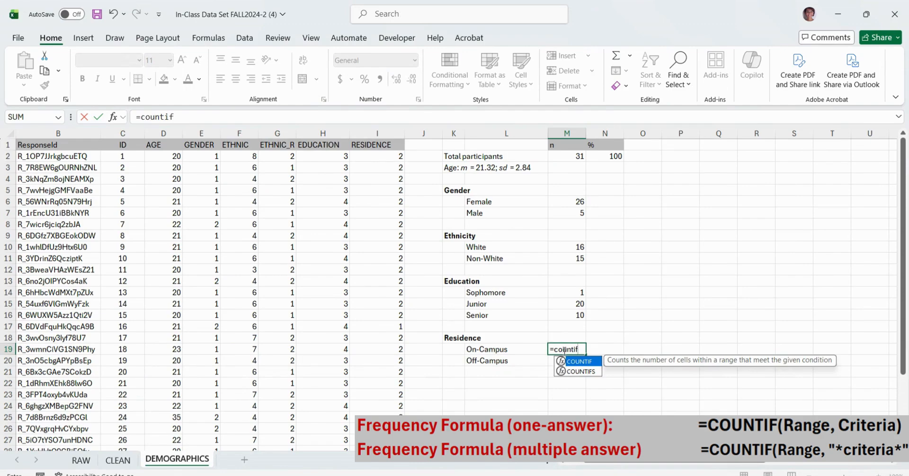
text(f)
double_click(580, 361)
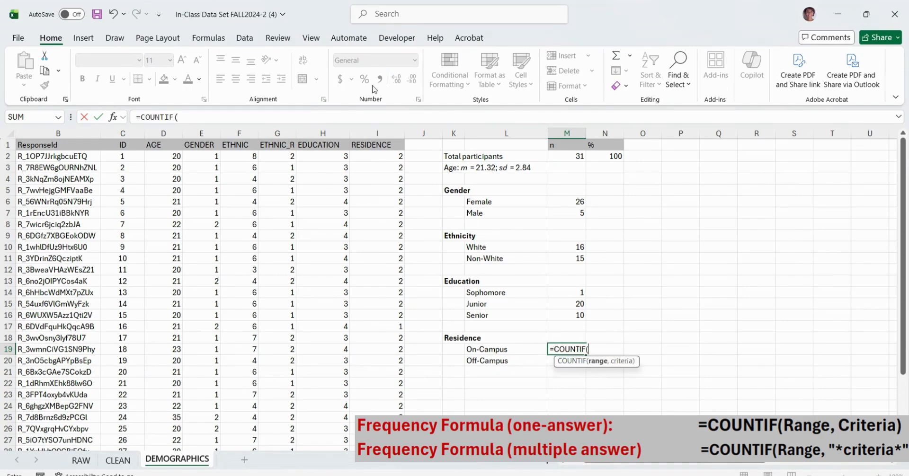
click(377, 133)
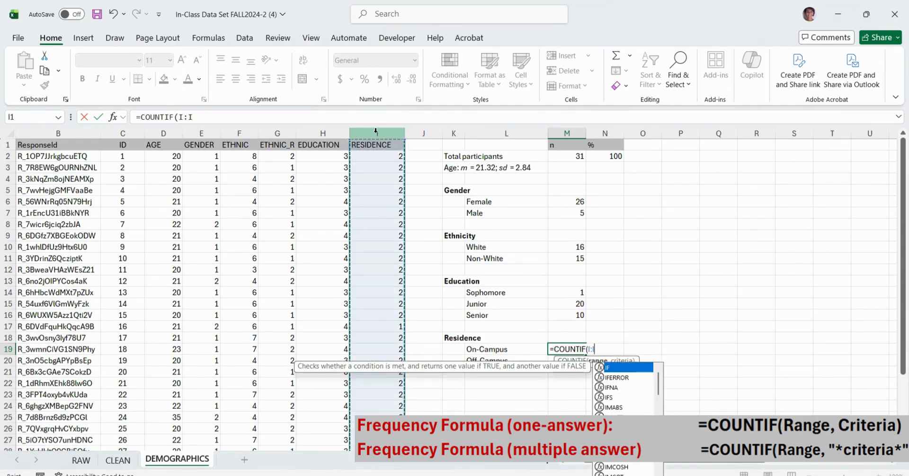
text(,1))
key(Return)
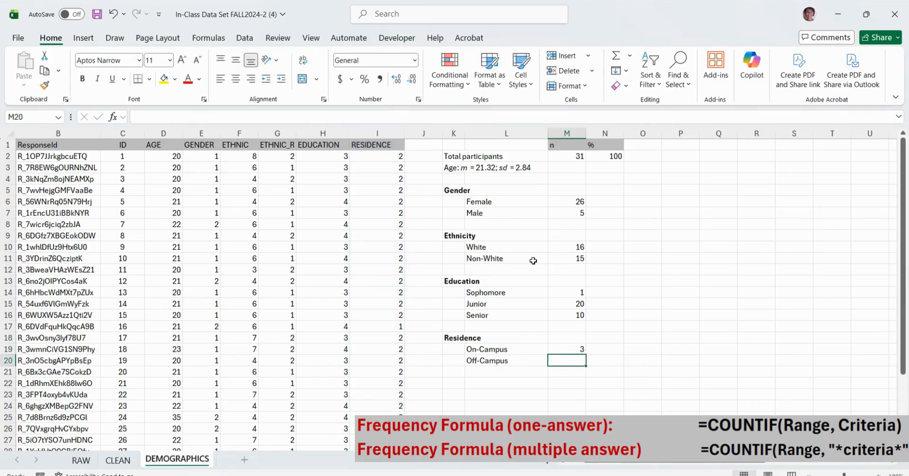
Copy the M19 count formula down to M20, and change the criterion in M19 to 2
click(575, 352)
drag(586, 355, 586, 364)
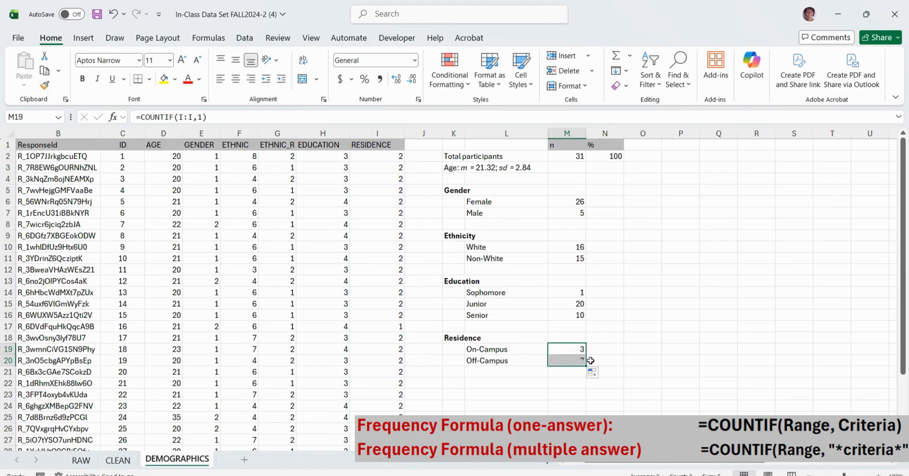
double_click(200, 117)
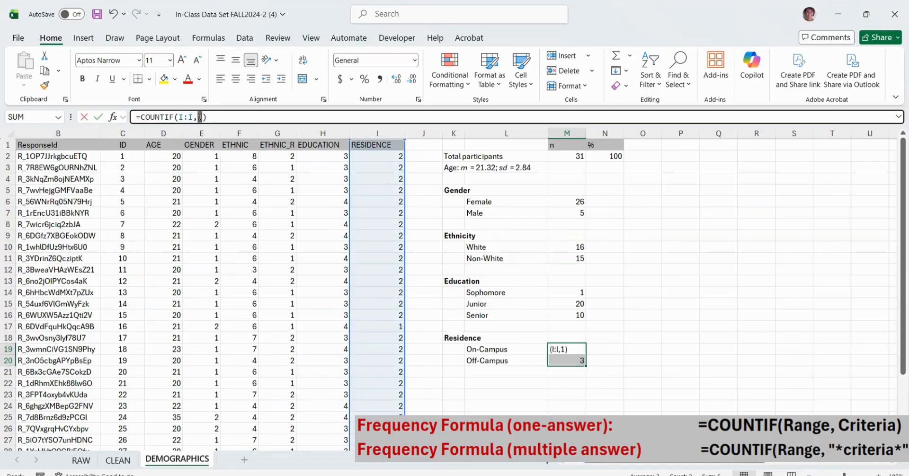
text(2)
key(Return)
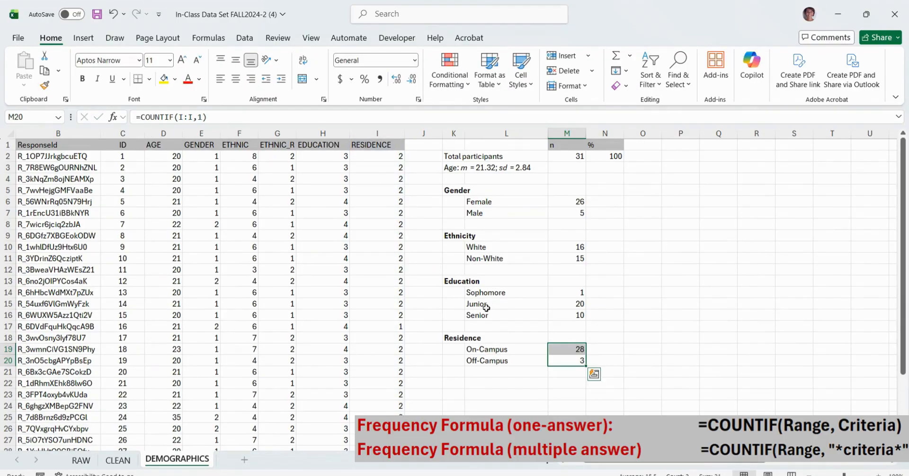
click(569, 373)
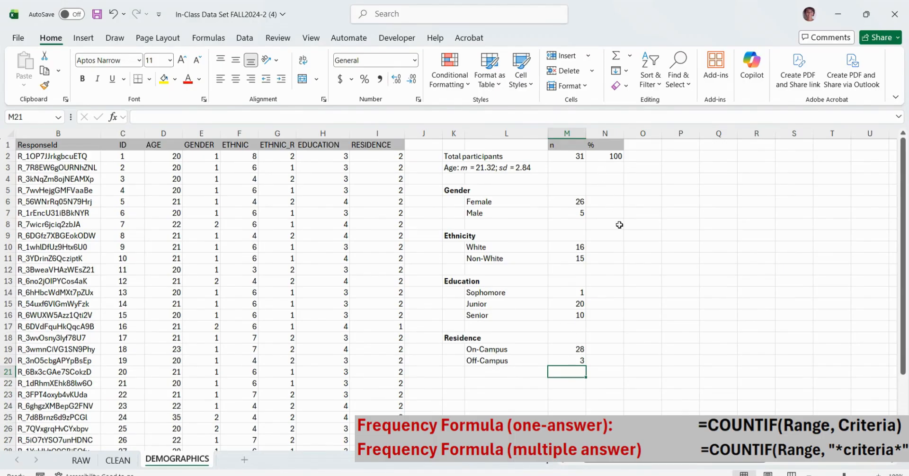
click(573, 134)
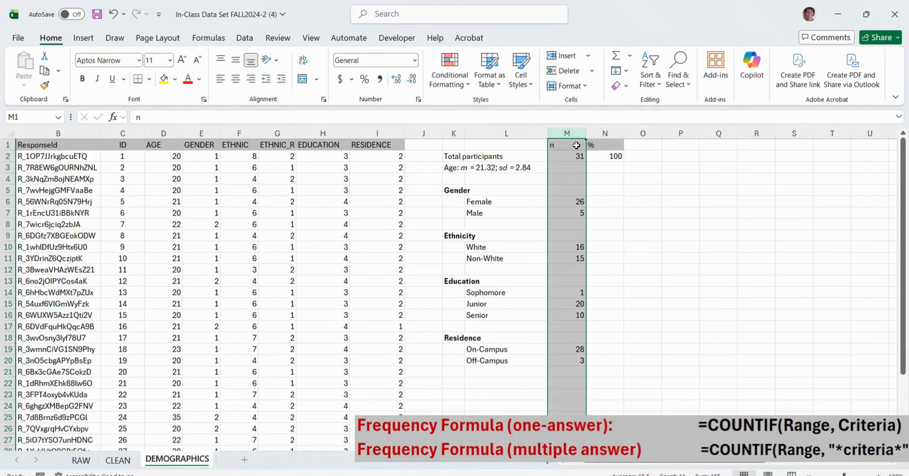
click(558, 201)
click(441, 188)
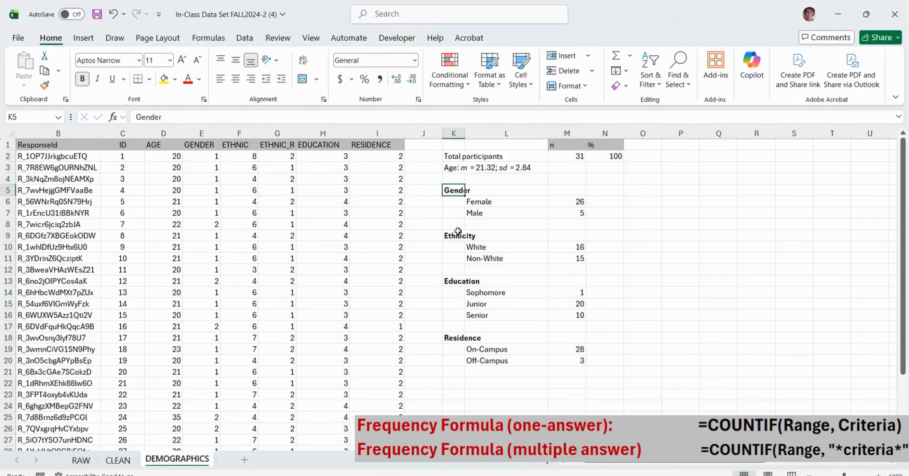
Calculate the Female percentage in N6 with the formula =M6/$M$2*100
click(606, 202)
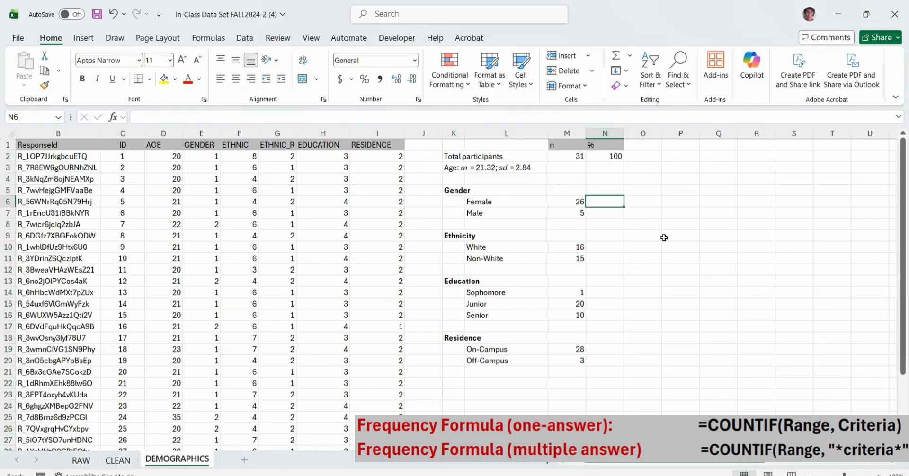
text(=)
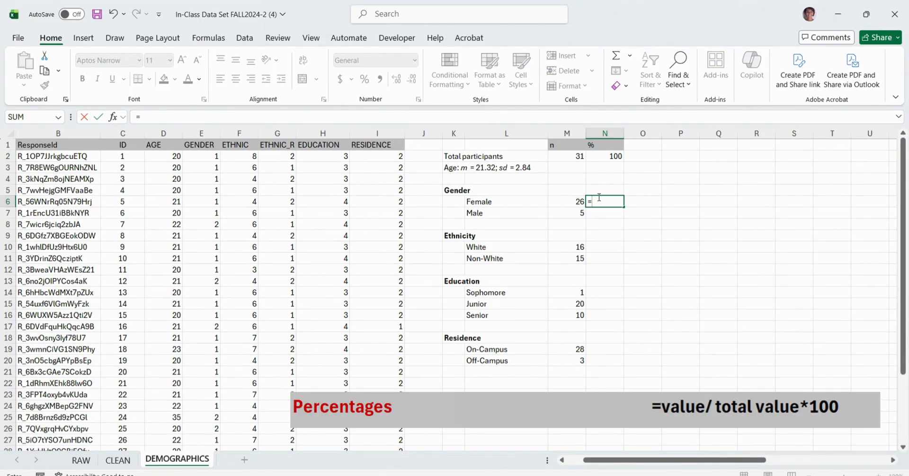
click(566, 200)
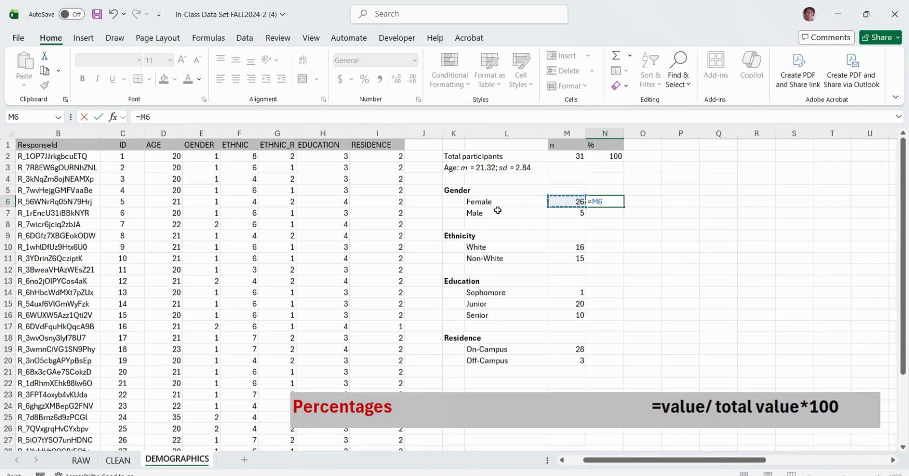
text(/)
click(568, 156)
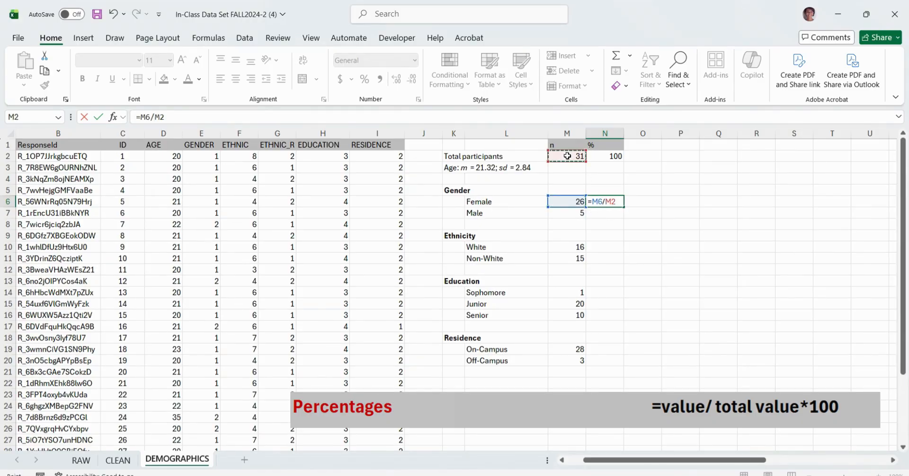
click(609, 203)
text($M$)
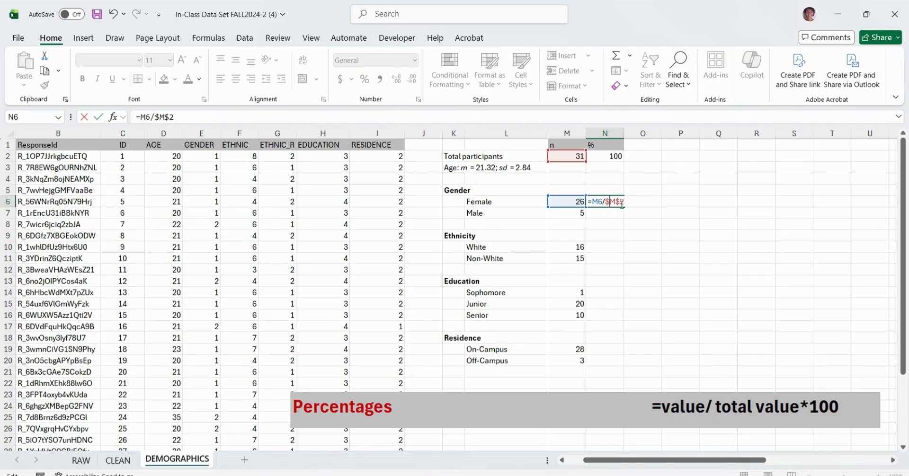
text(*100)
key(Return)
Fill the percentage formula from N6 down to N20, and clear it from the blank and heading rows N8:N9, N12:N13 and N17:N18
click(614, 199)
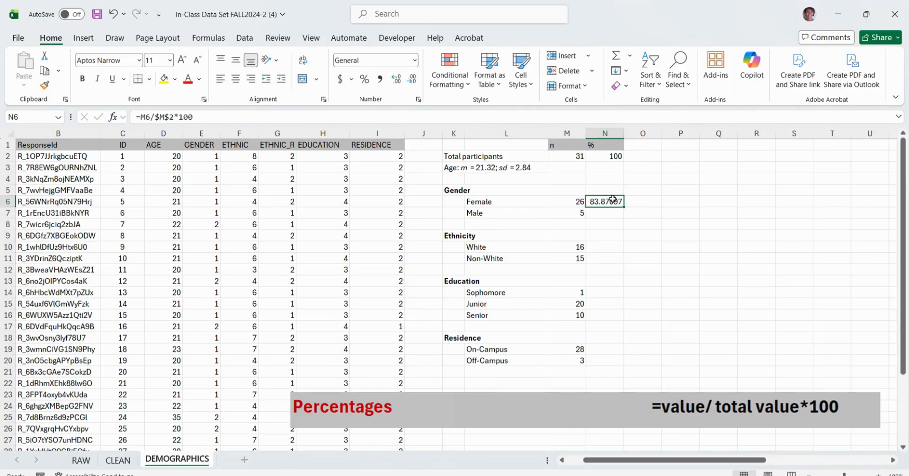
drag(625, 207, 642, 367)
drag(616, 224, 617, 234)
key(Delete)
drag(613, 270, 614, 282)
key(Delete)
click(617, 326)
drag(617, 326, 618, 338)
key(Delete)
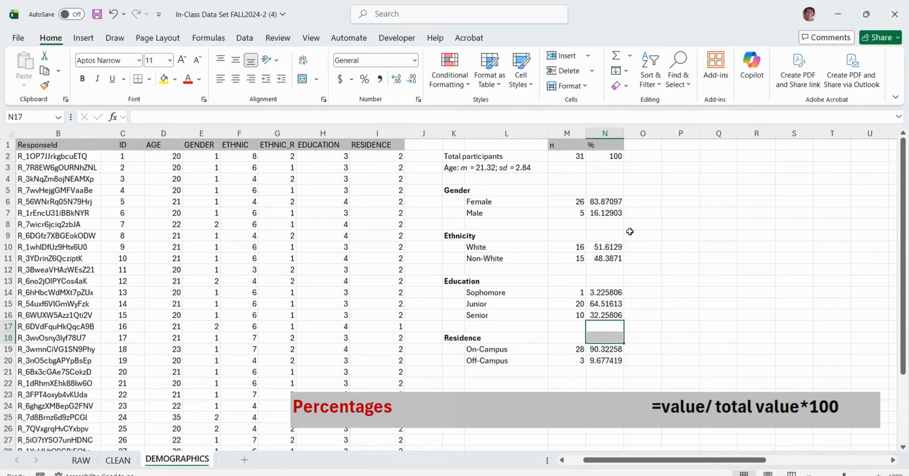
Reduce the percentages in N6:N20 to two decimal places
drag(611, 197, 615, 363)
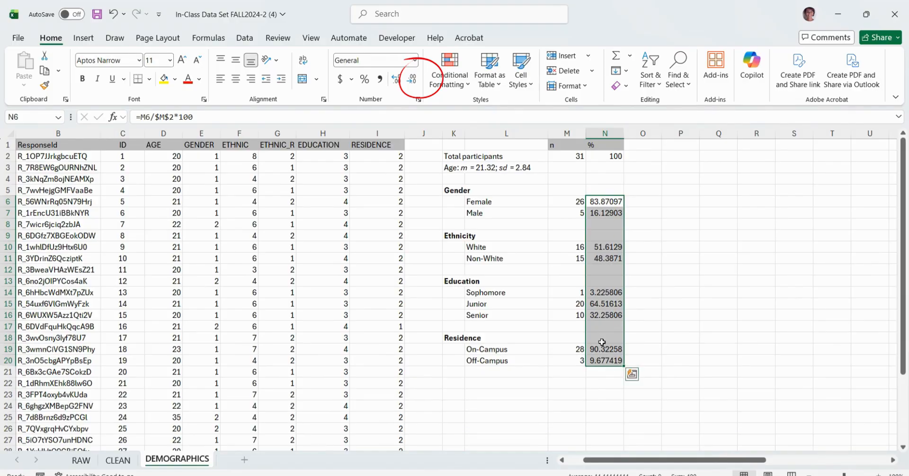
click(413, 84)
click(412, 84)
click(413, 83)
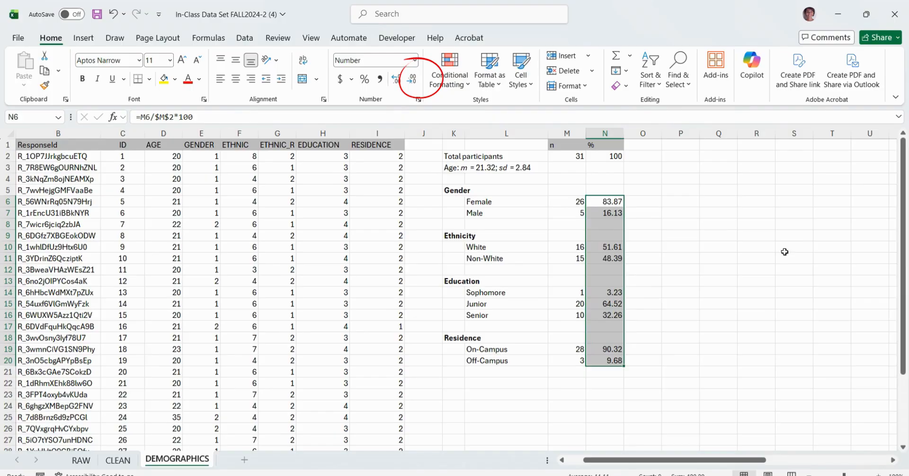
click(612, 380)
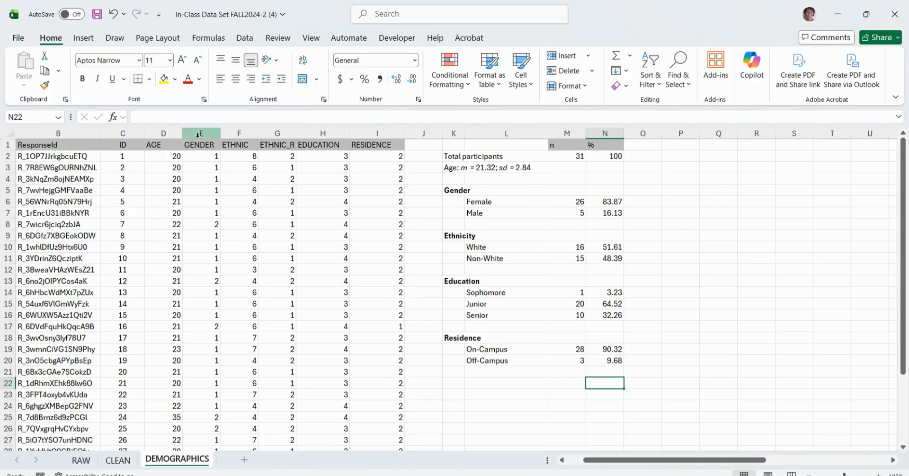
Review the finished summary: compare the age line with the MEAN and SD rows, and examine the category columns, counts and percentages
click(458, 169)
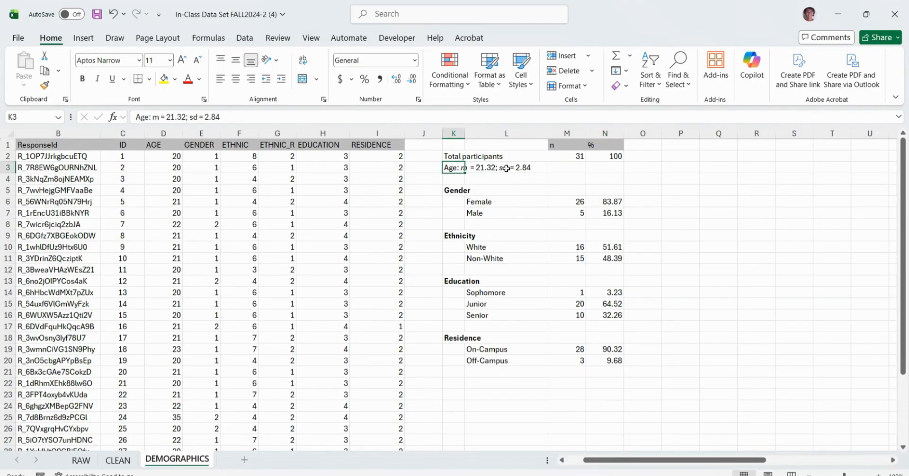
scroll(288, 325, down, 4)
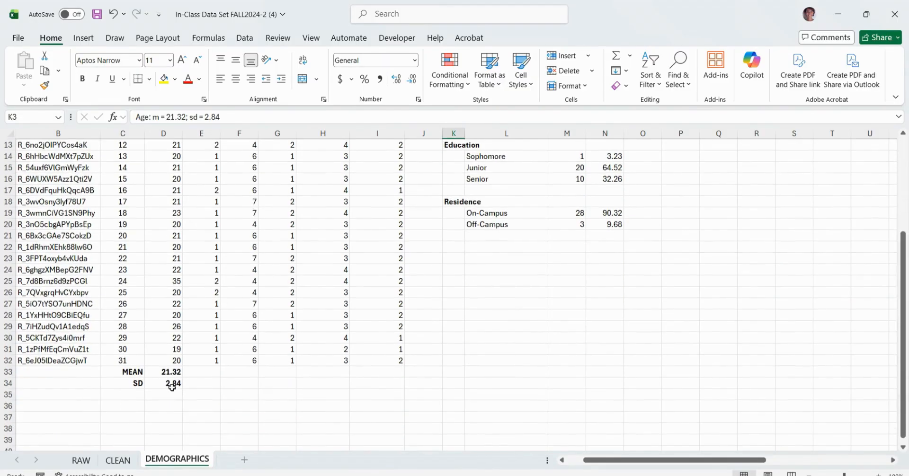
scroll(154, 367, up, 4)
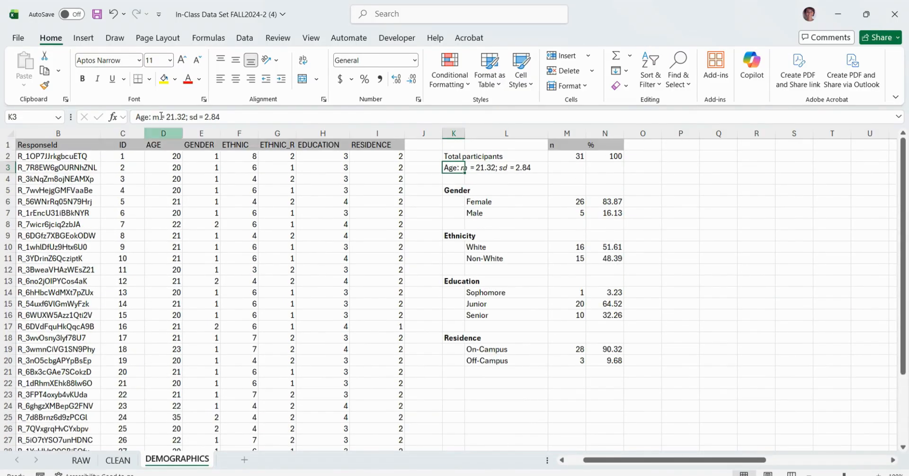
click(209, 134)
click(278, 134)
click(323, 133)
click(367, 133)
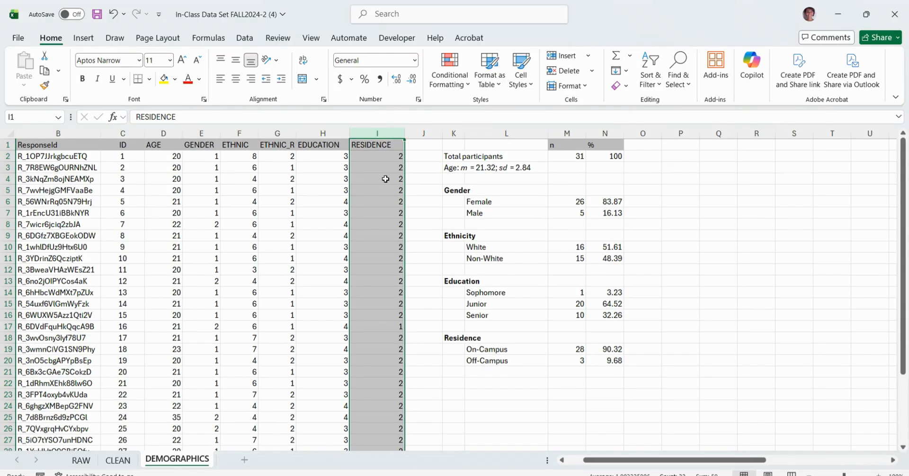
click(580, 201)
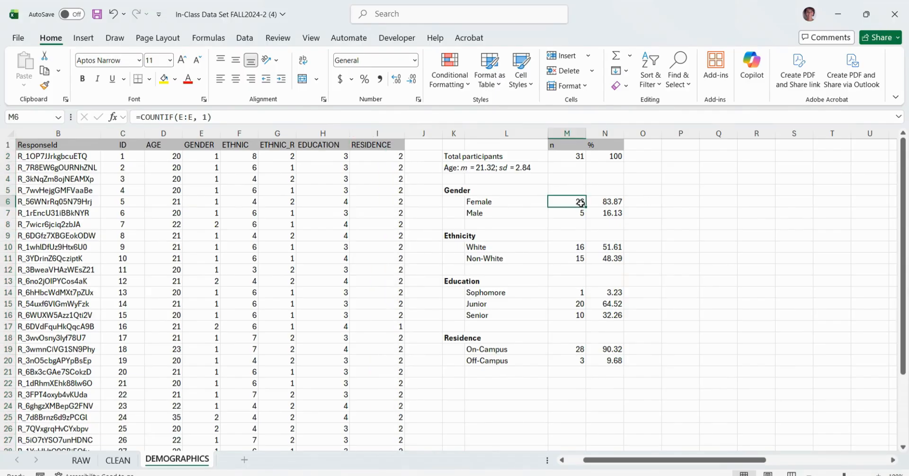
drag(578, 203, 586, 353)
drag(611, 201, 612, 361)
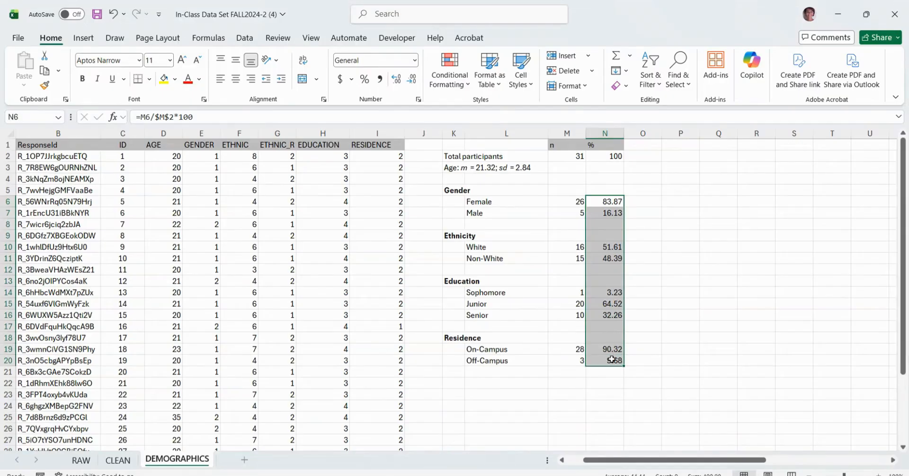
click(641, 361)
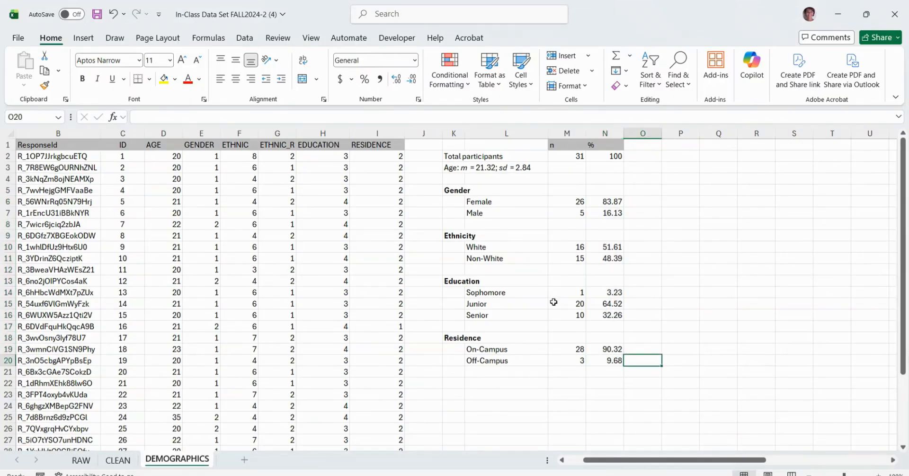